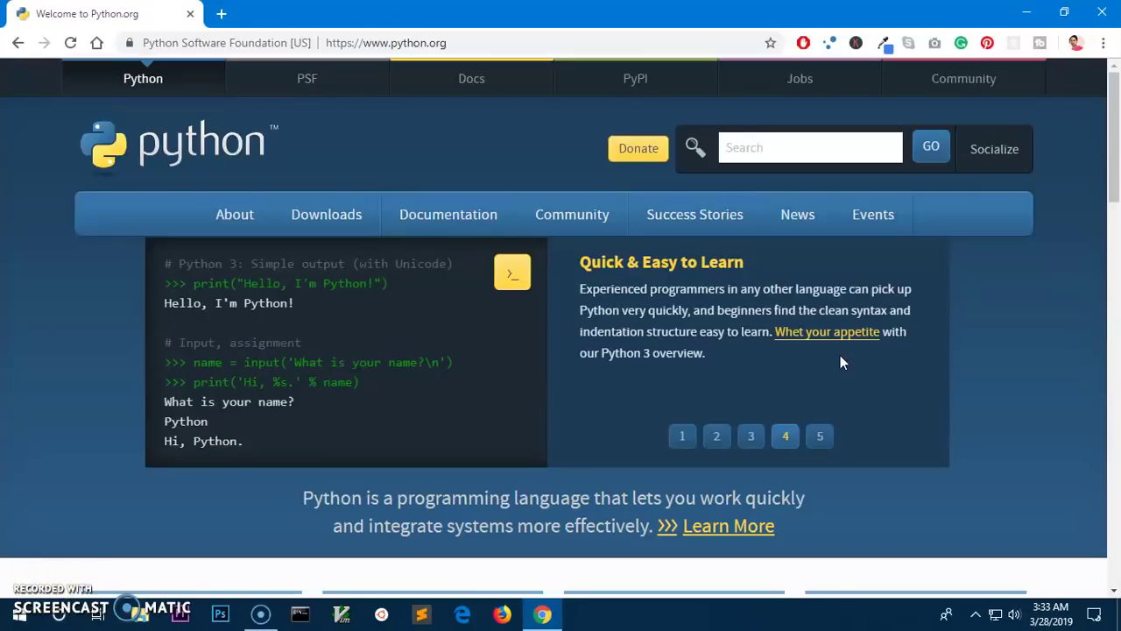
Launch python.org's online interactive shell to get a Python 3.7.0 >>> prompt
left_click(510, 275)
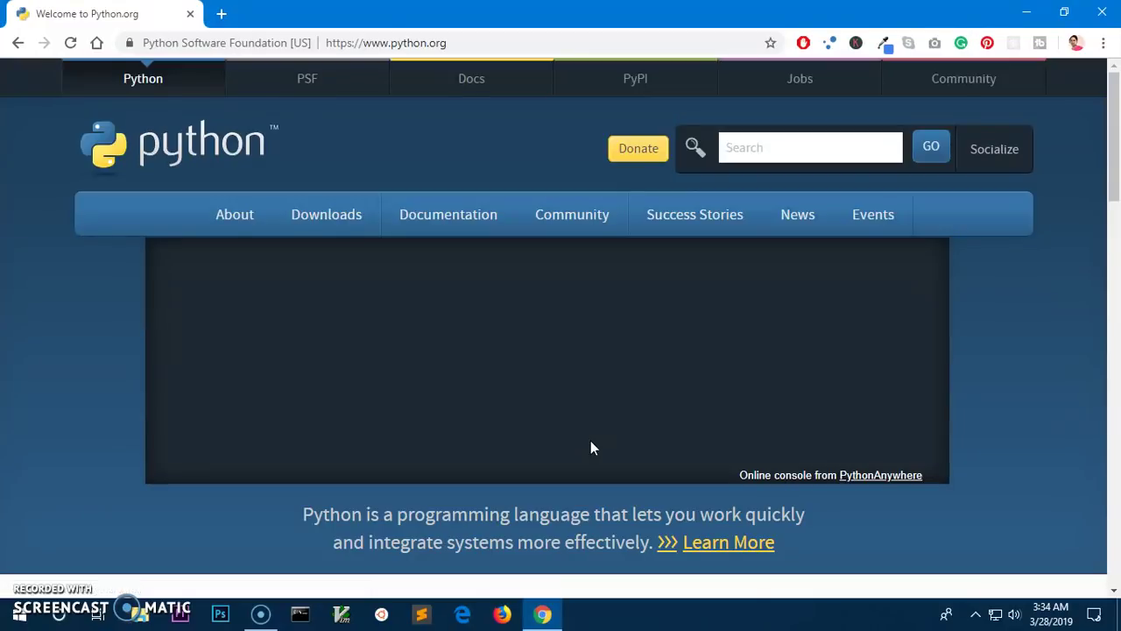
mouse_move(346, 241)
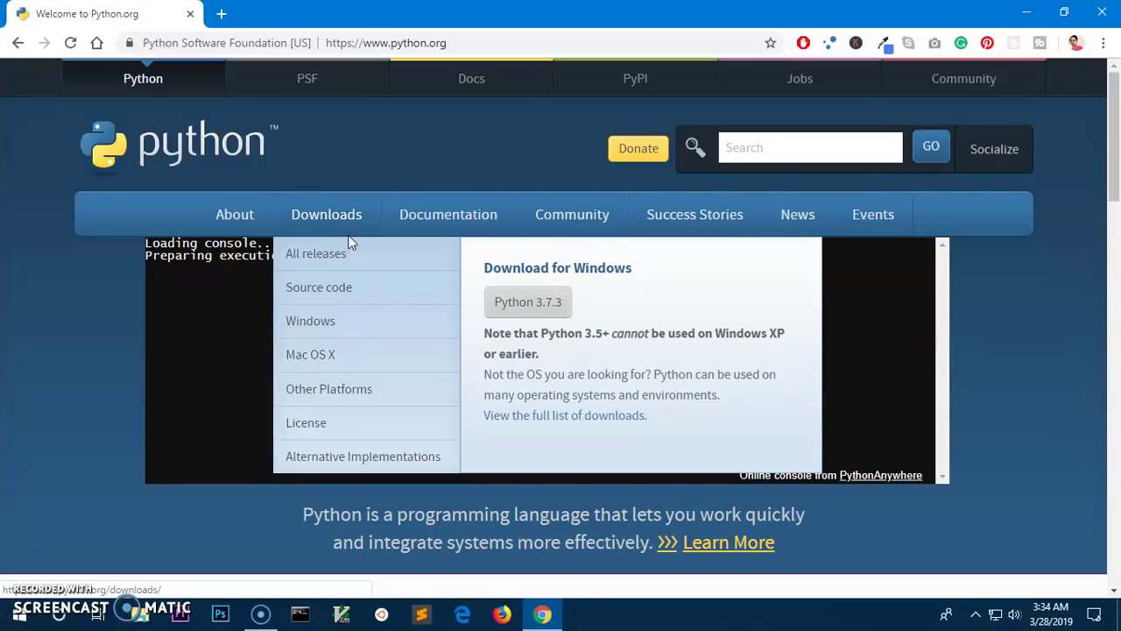
left_click(196, 330)
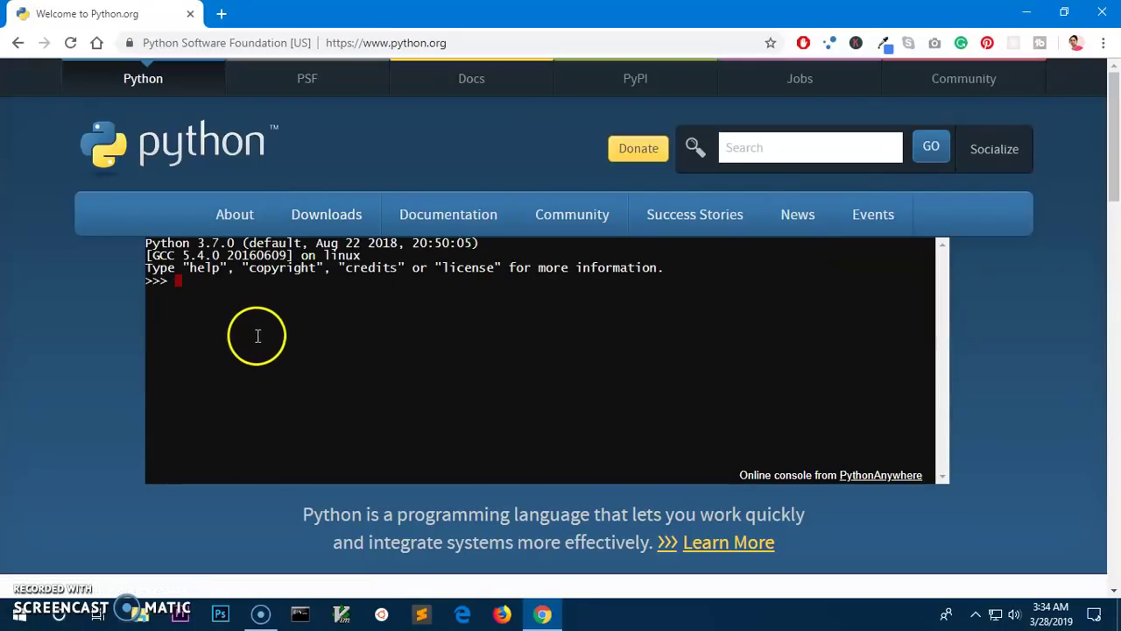
Copy the console's version banner text and select the site address
left_click_drag(146, 244, 458, 288)
key("ctrl+c")
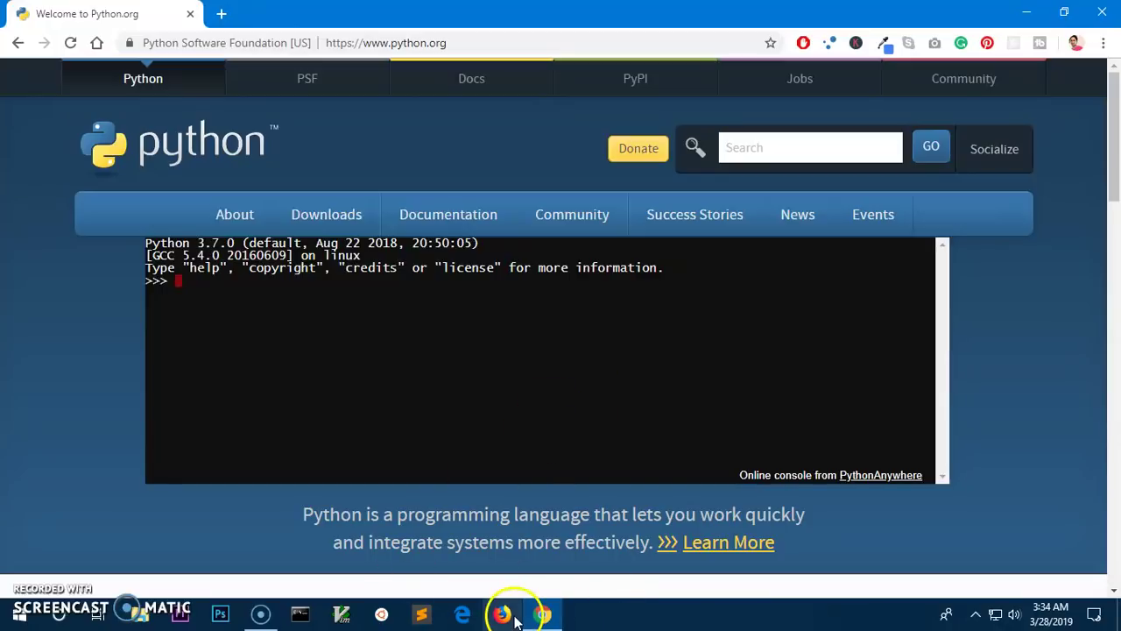
mouse_move(542, 613)
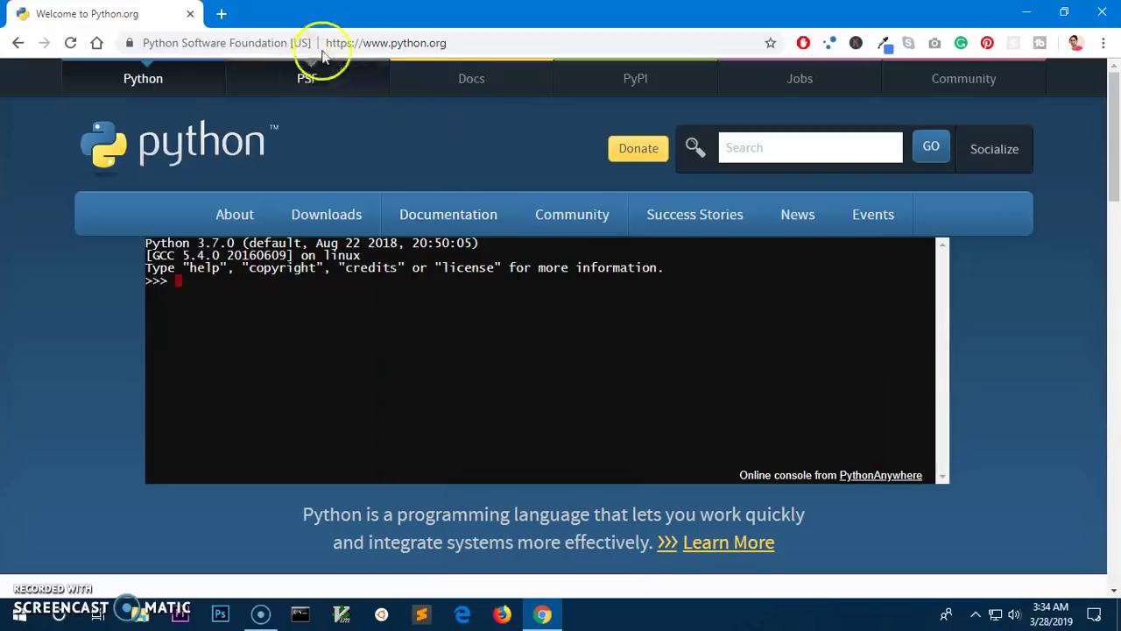
left_click(481, 41)
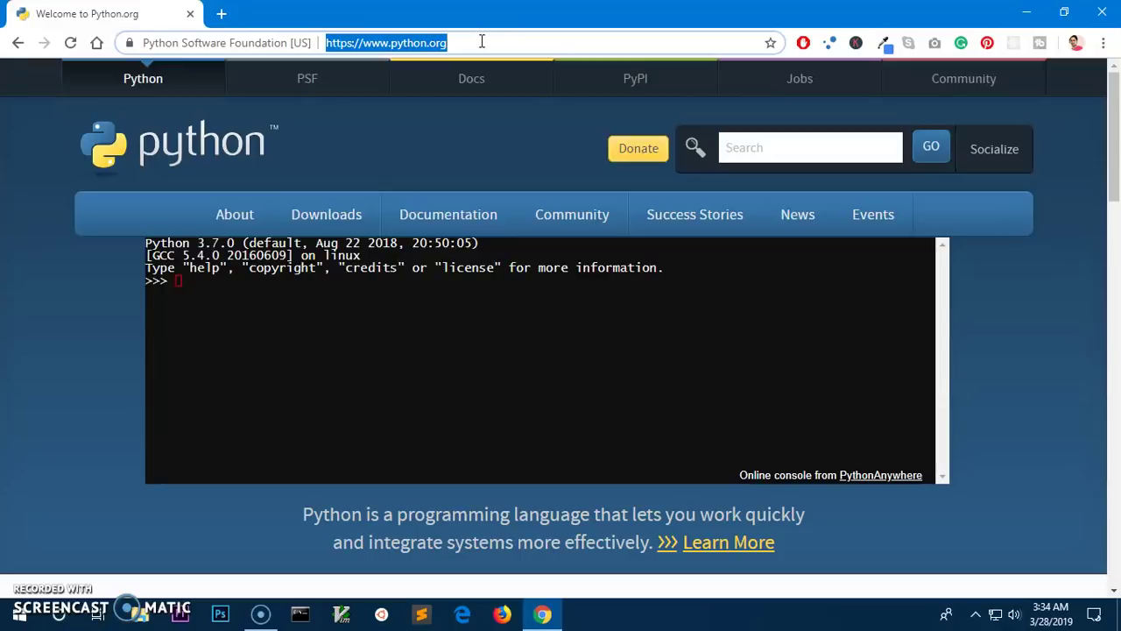
Go to the python.org Downloads page and scroll to the release list
left_click(533, 166)
mouse_move(315, 219)
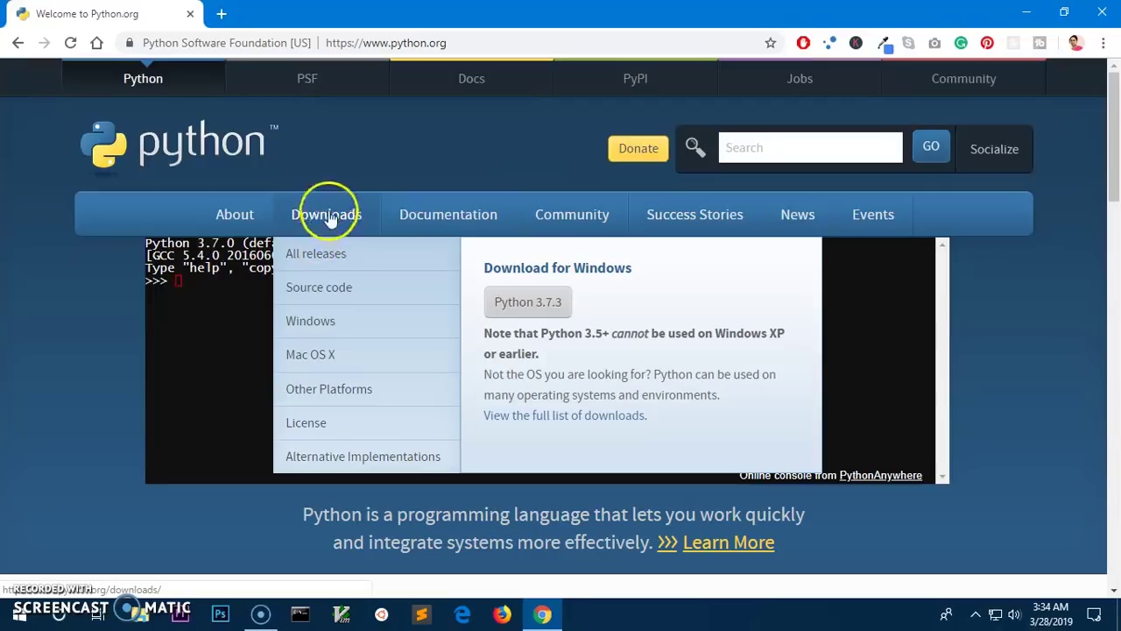
left_click(330, 219)
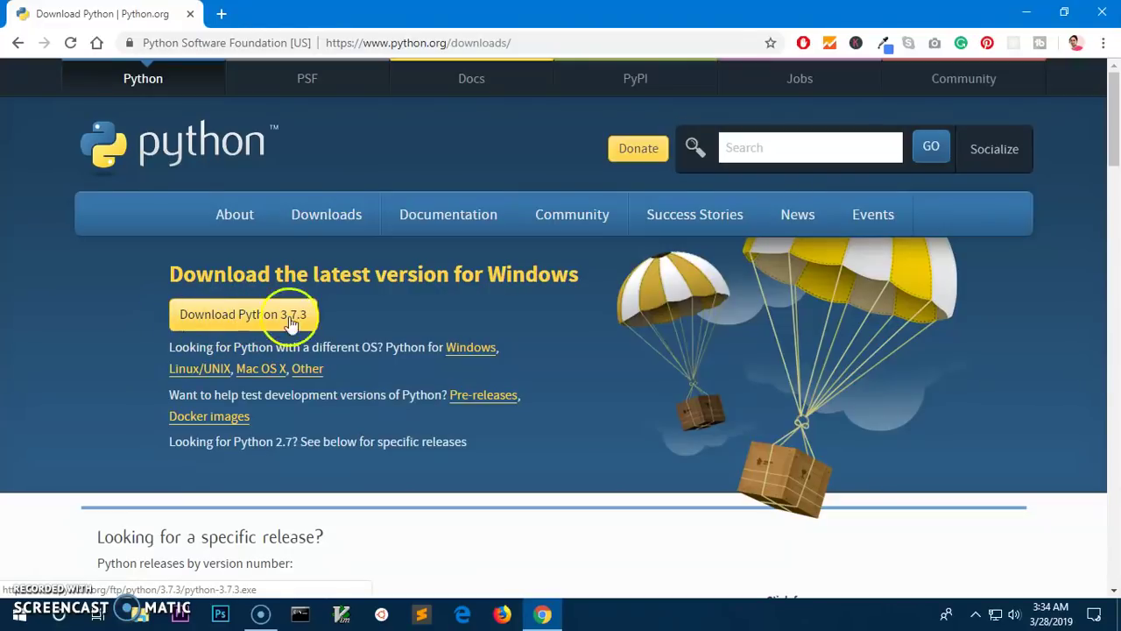
mouse_move(327, 219)
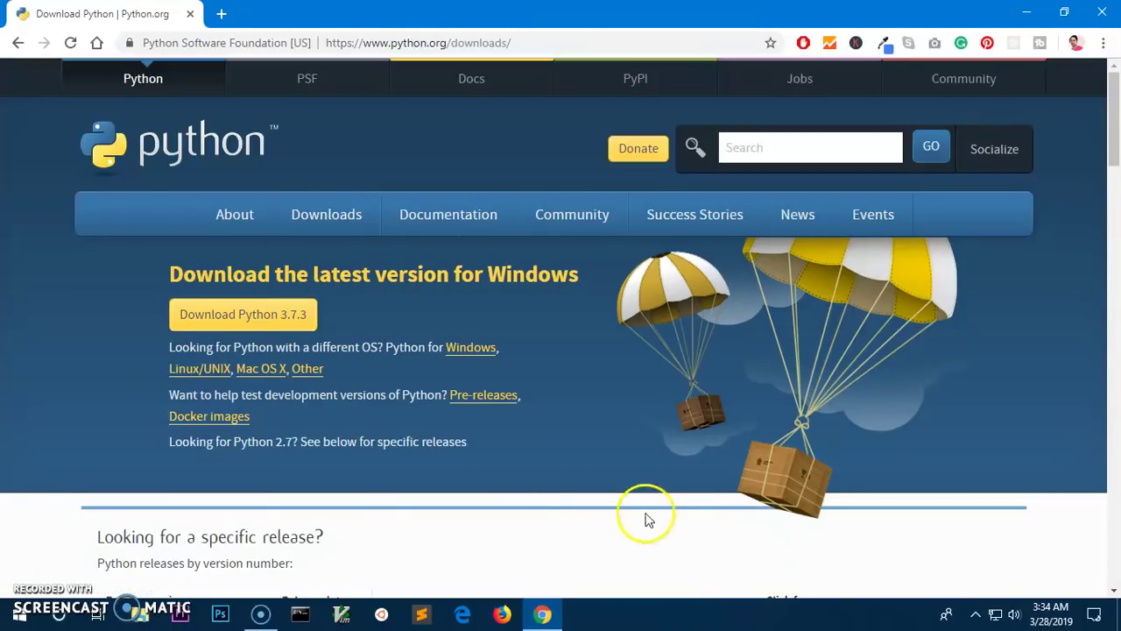
scroll(646, 518, "down", 4)
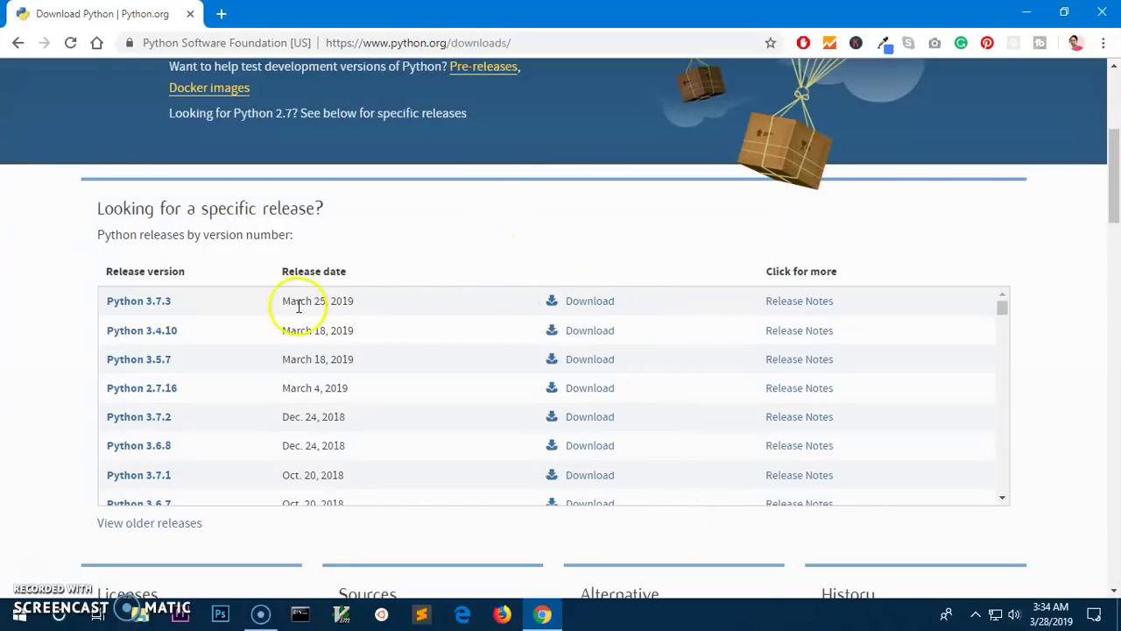
Check the March 25, 2019 release date and open the Python 3.7.3 release page
left_click_drag(275, 305, 383, 303)
left_click(454, 254)
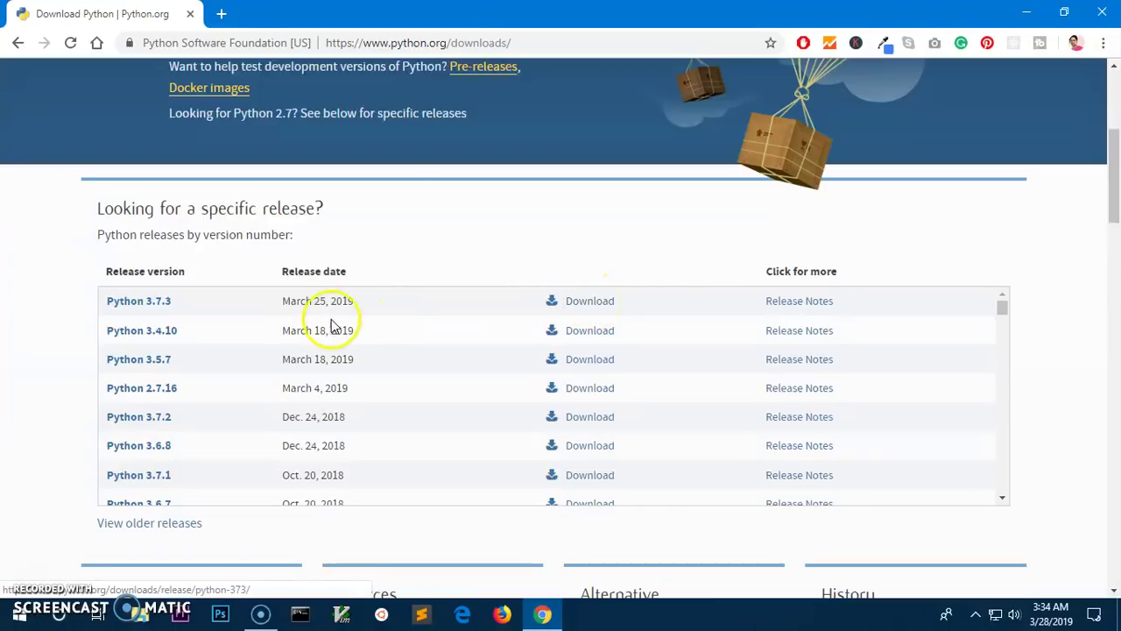
left_click_drag(273, 306, 381, 314)
left_click(502, 225)
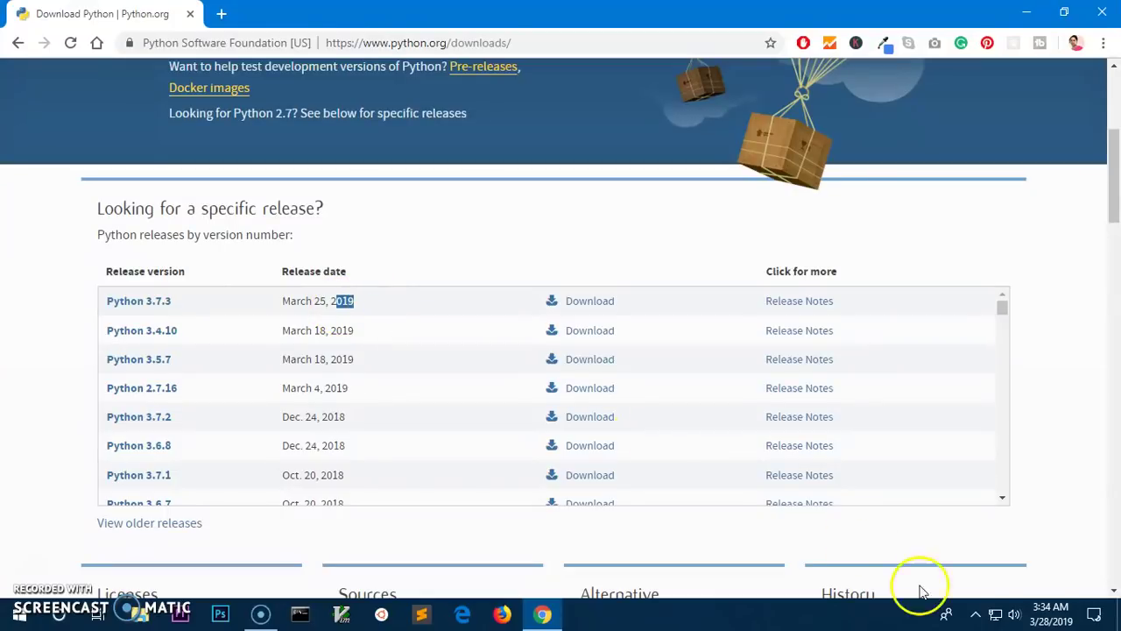
left_click(1051, 618)
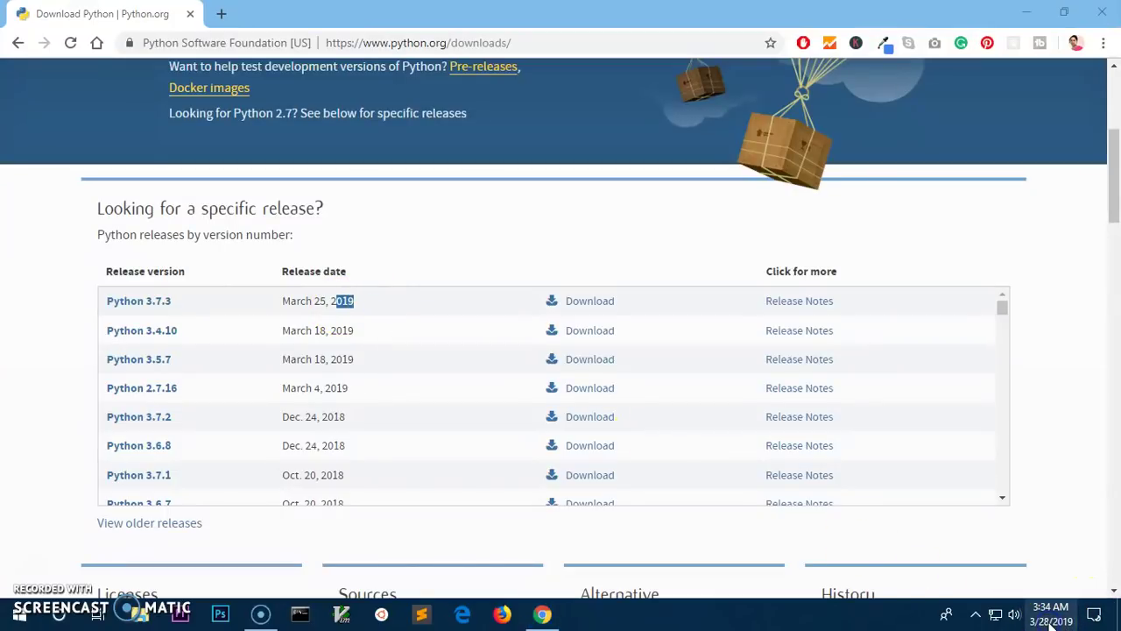
left_click(510, 240)
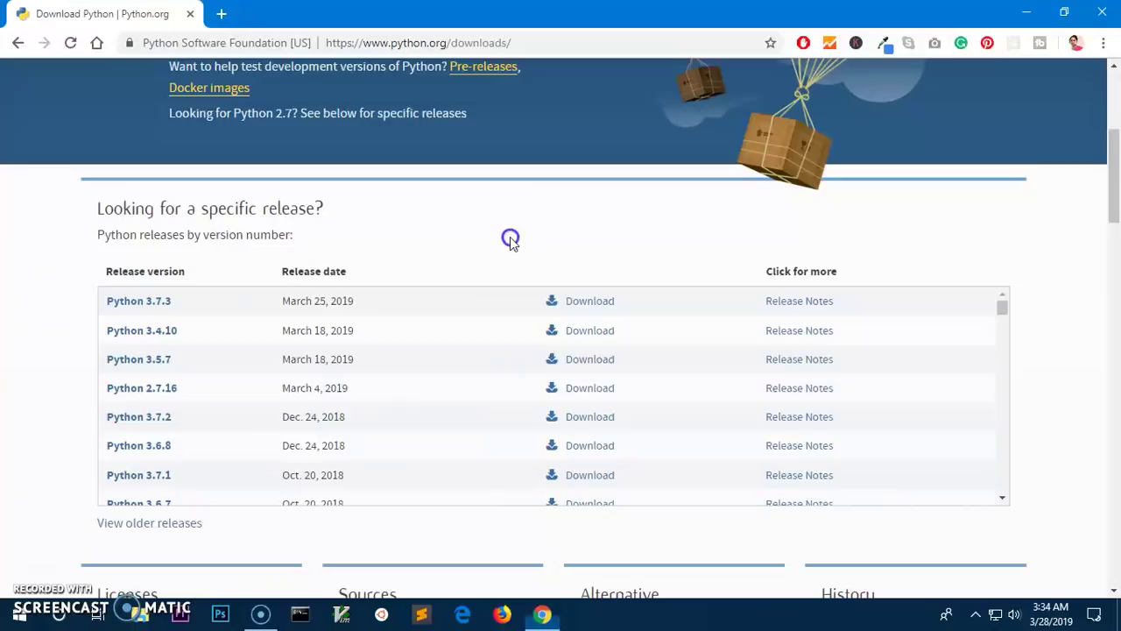
left_click(590, 302)
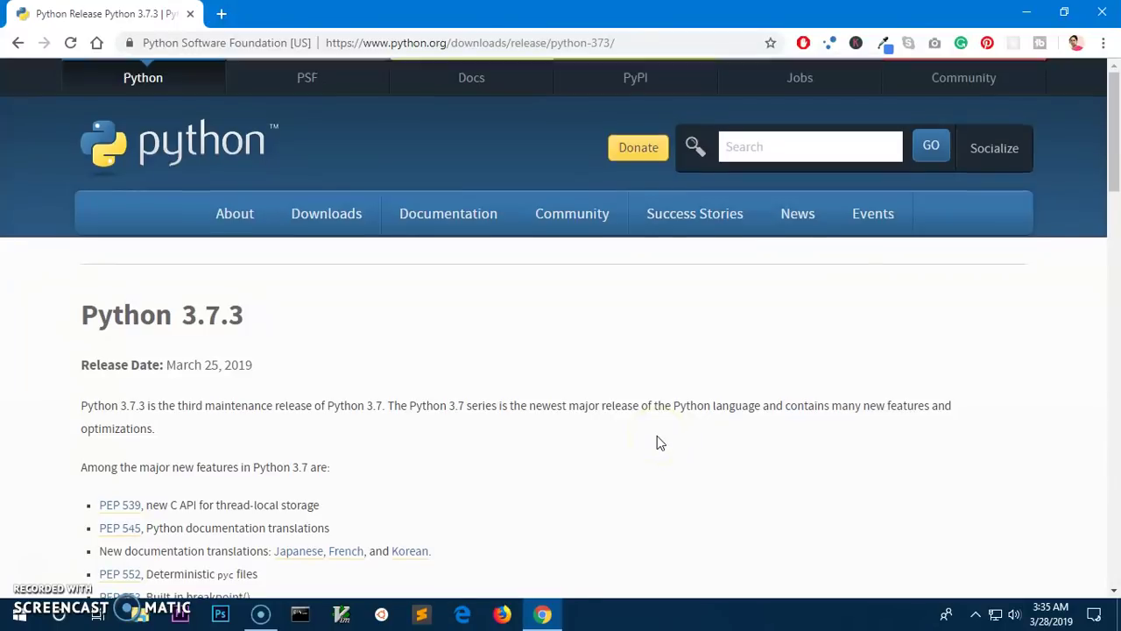
Scroll the Python 3.7.3 release page down to the Files table of Mac and Windows installers
scroll(658, 442, "down", 4)
scroll(659, 442, "down", 4)
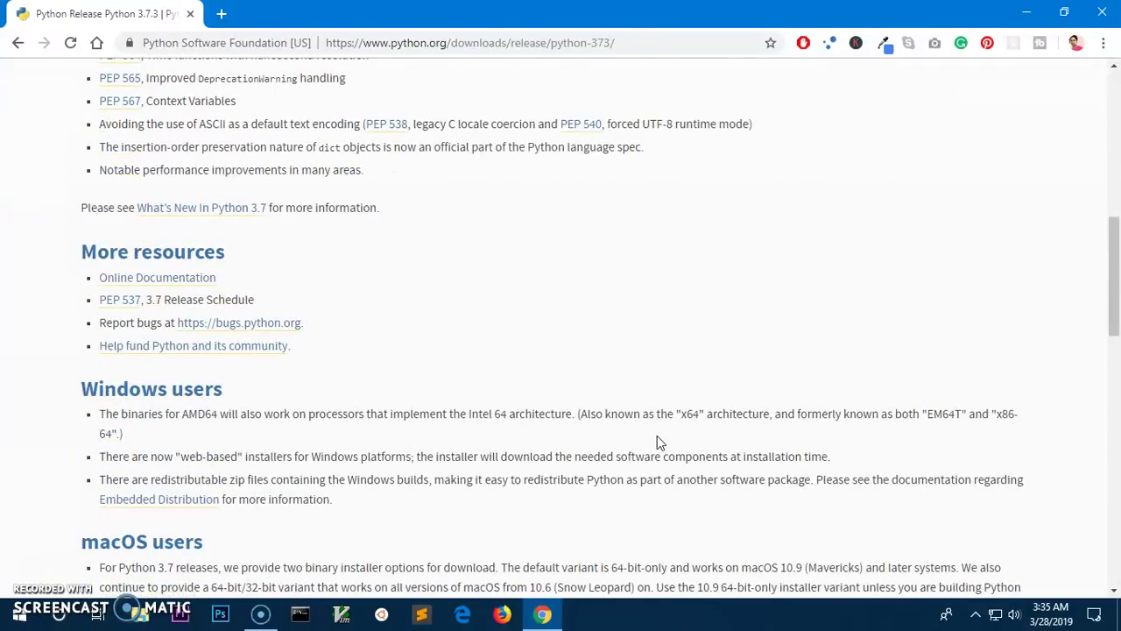
scroll(659, 442, "down", 6)
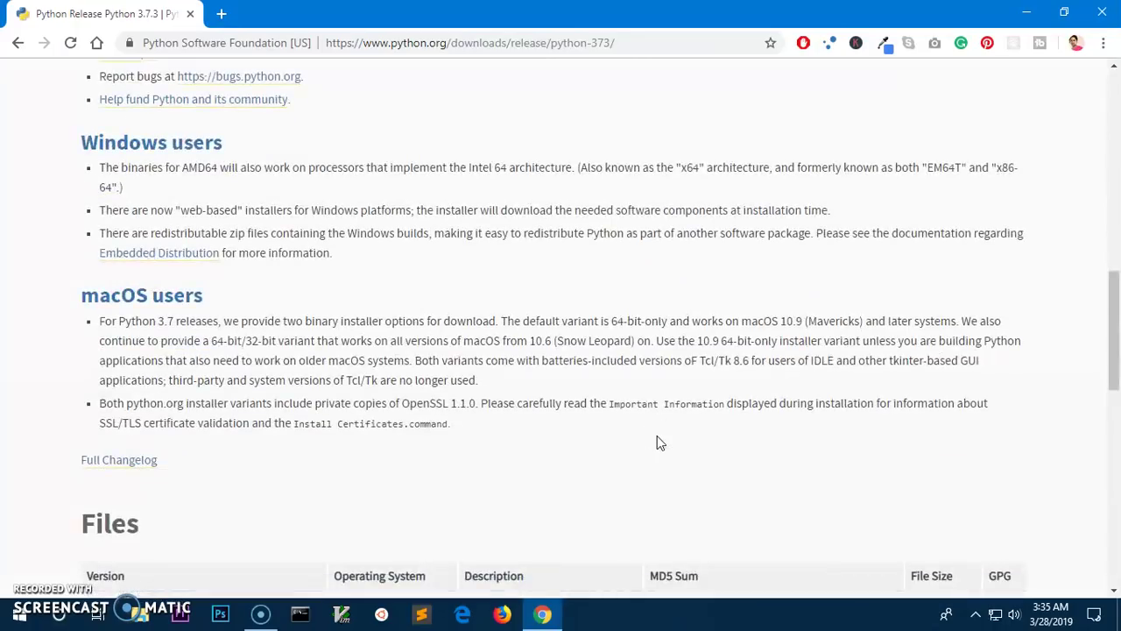
scroll(659, 437, "down", 2)
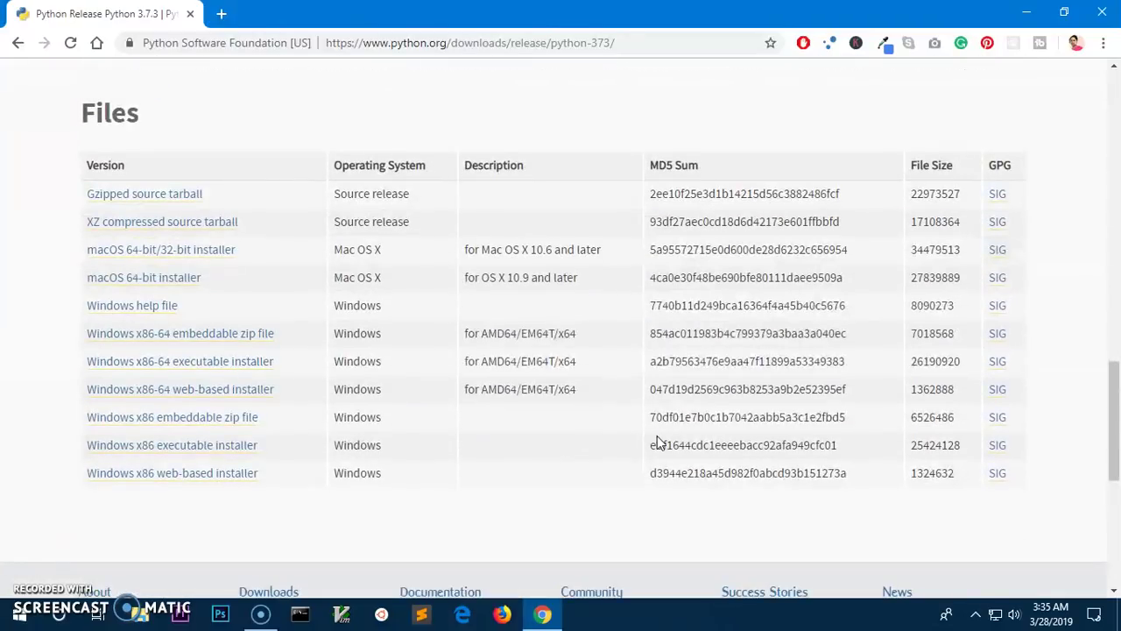
left_click_drag(62, 108, 243, 108)
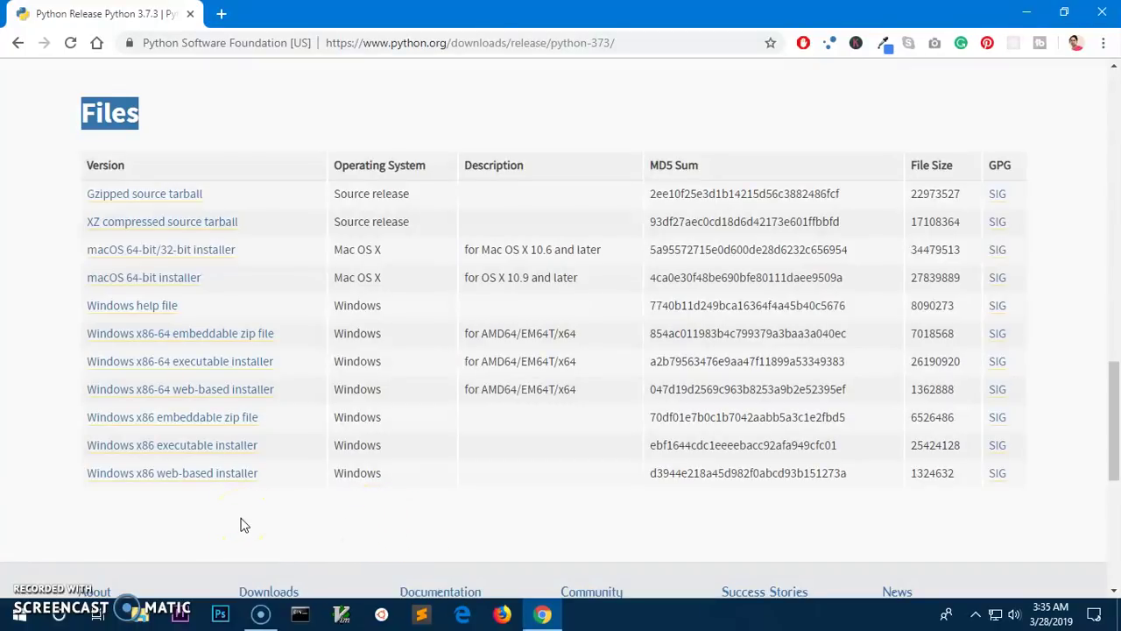
left_click(185, 396)
left_click(193, 401)
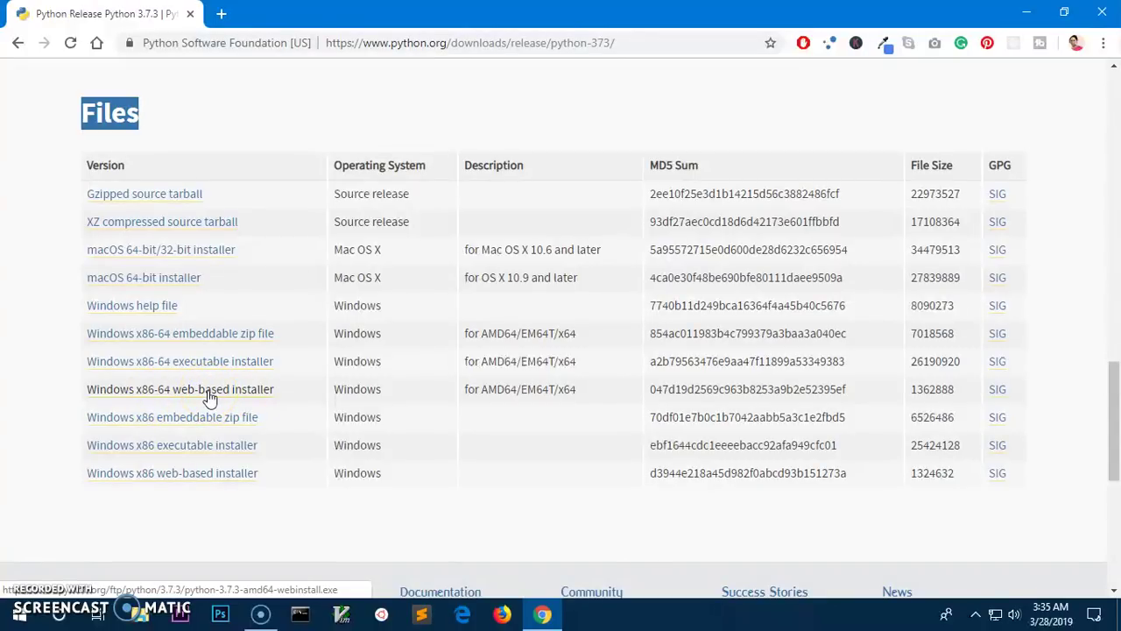
Save python-3.7.3-amd64-webinstall to the Desktop and run it from the download bar
left_click(208, 389)
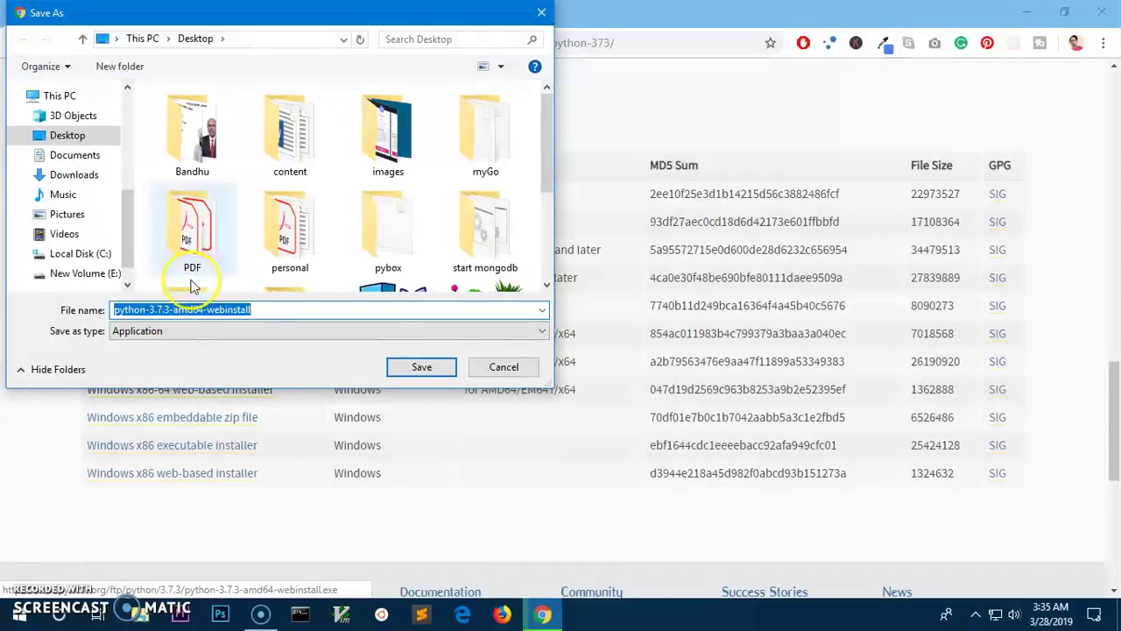
left_click(421, 367)
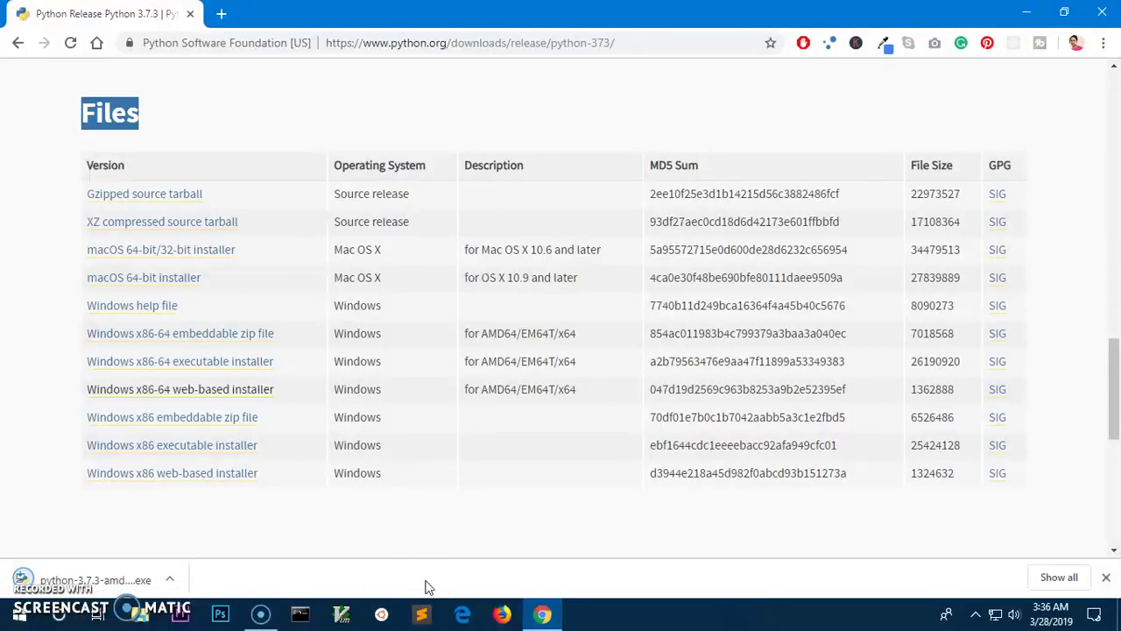
left_click(173, 581)
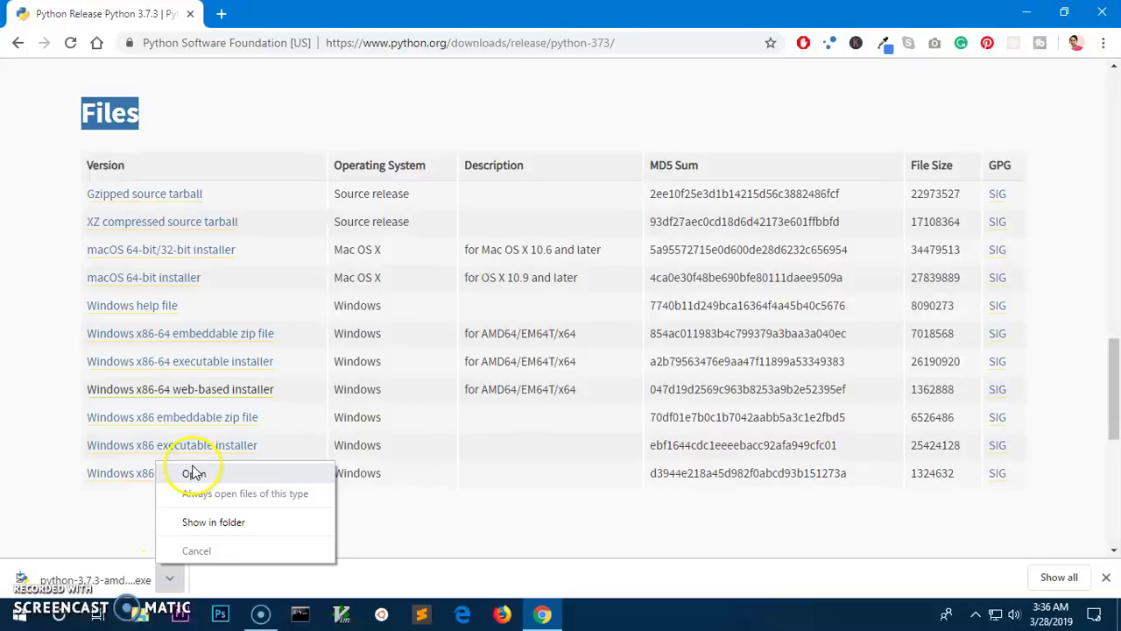
left_click(112, 531)
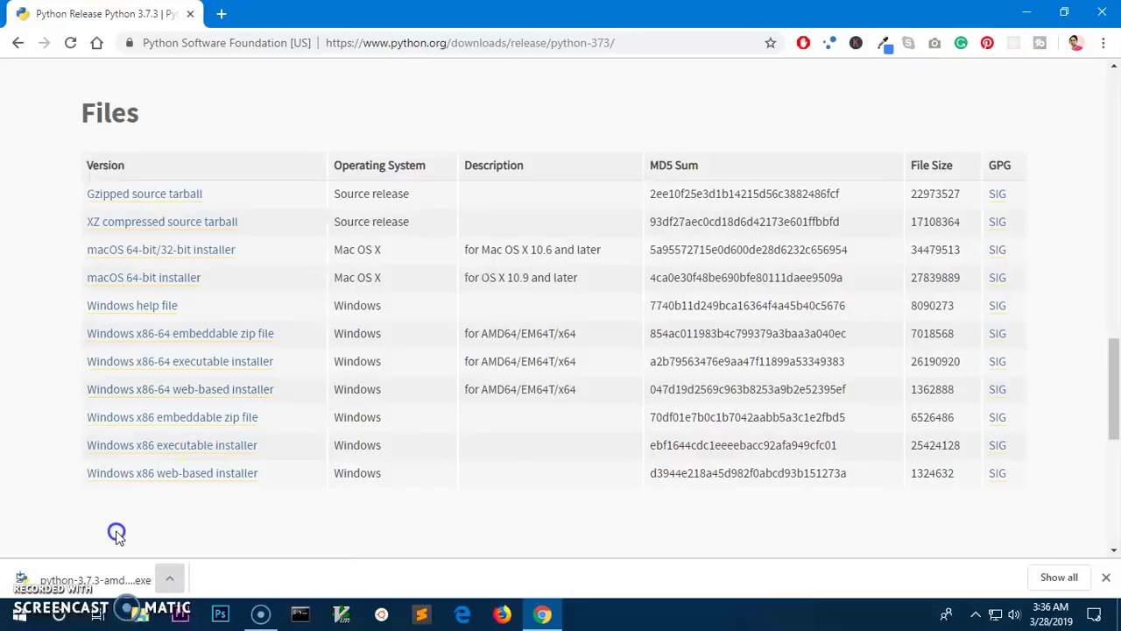
left_click(126, 585)
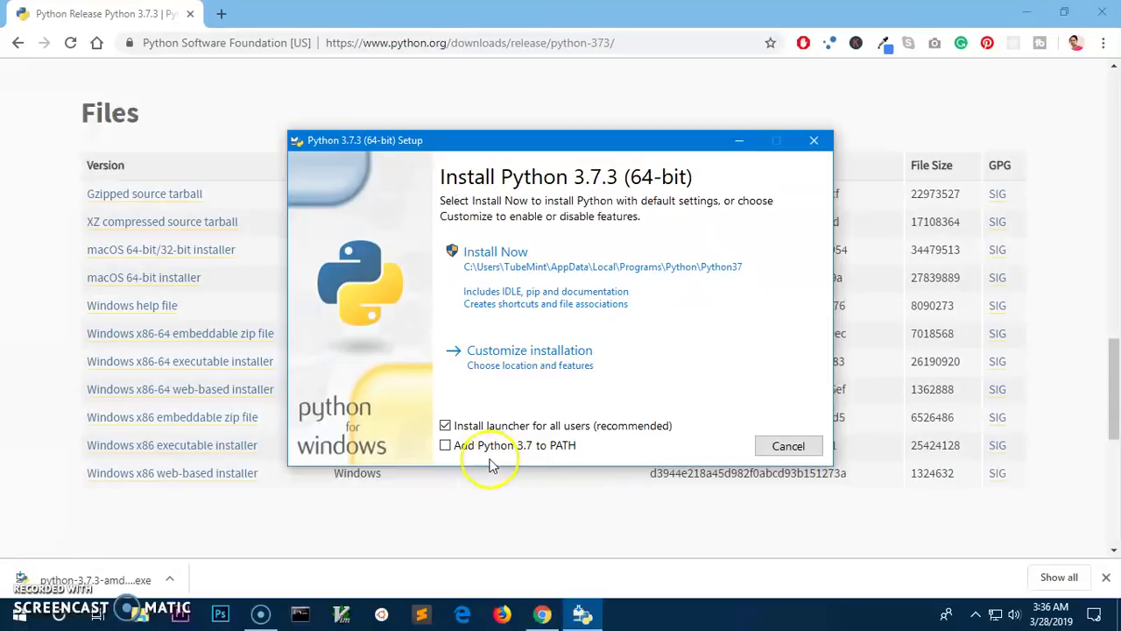
Tick Add Python 3.7 to PATH, check Command Prompt, then choose Customize installation
left_click(447, 446)
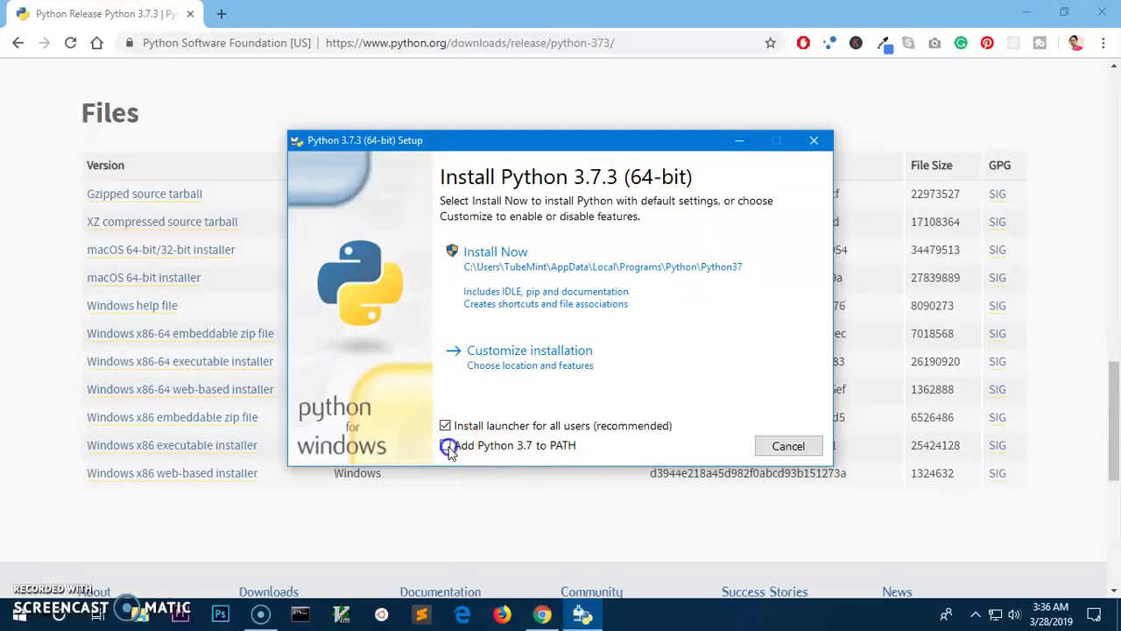
left_click(445, 448)
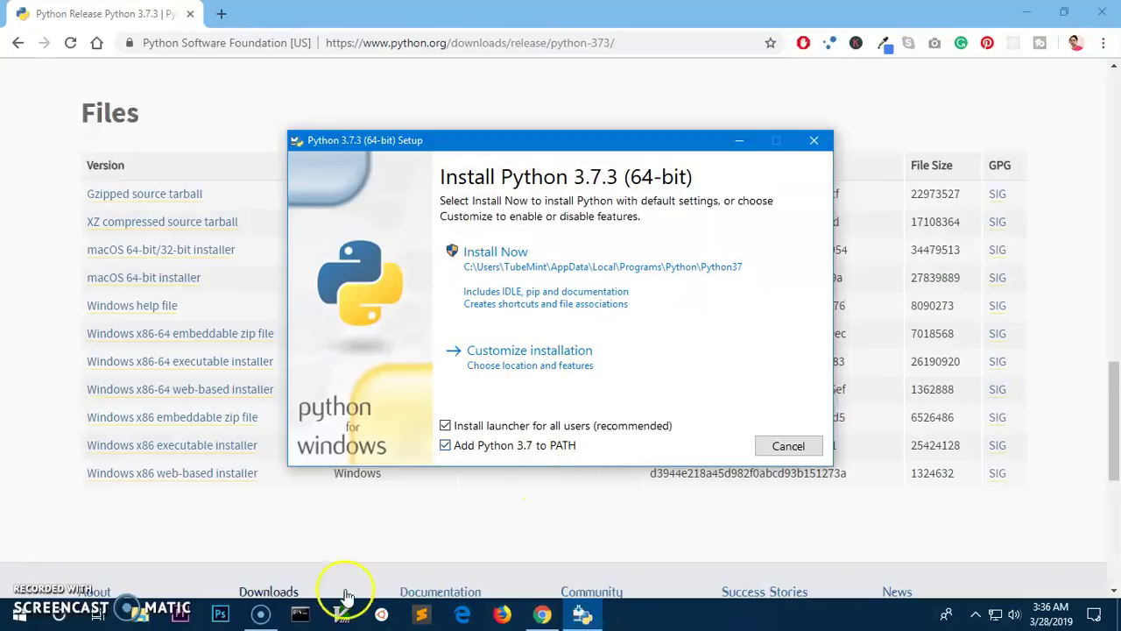
left_click(300, 613)
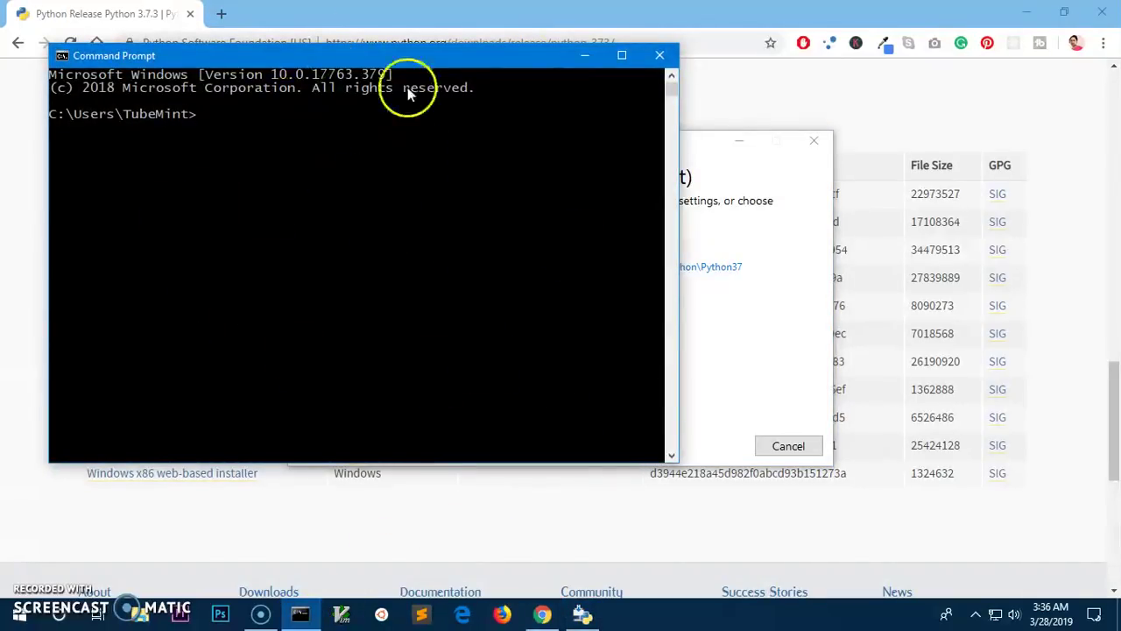
left_click(662, 56)
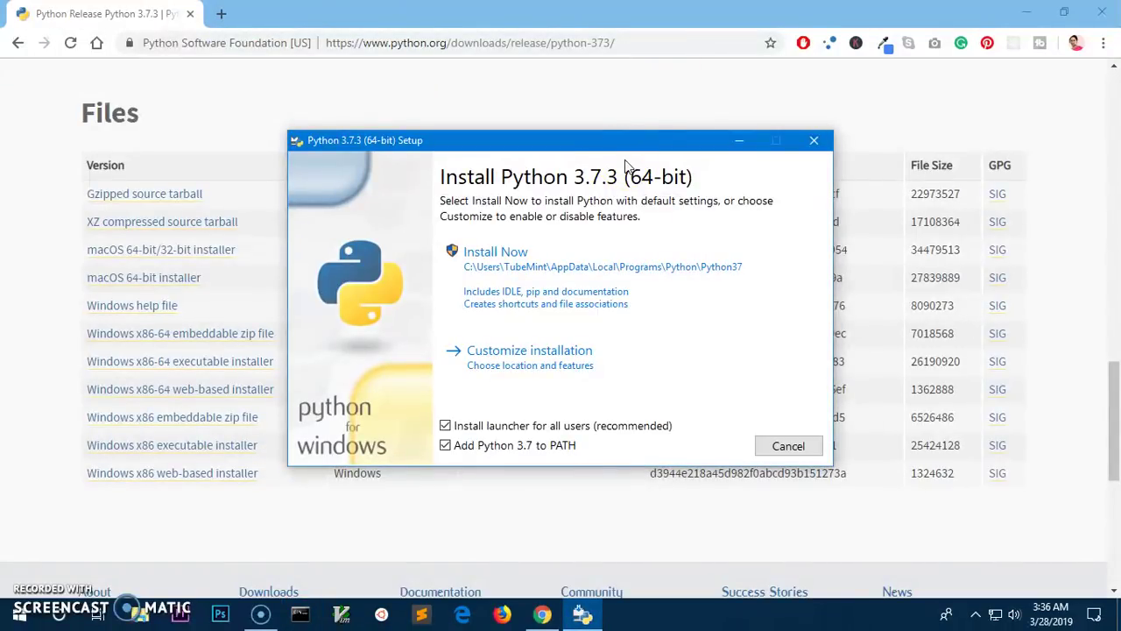
left_click(300, 613)
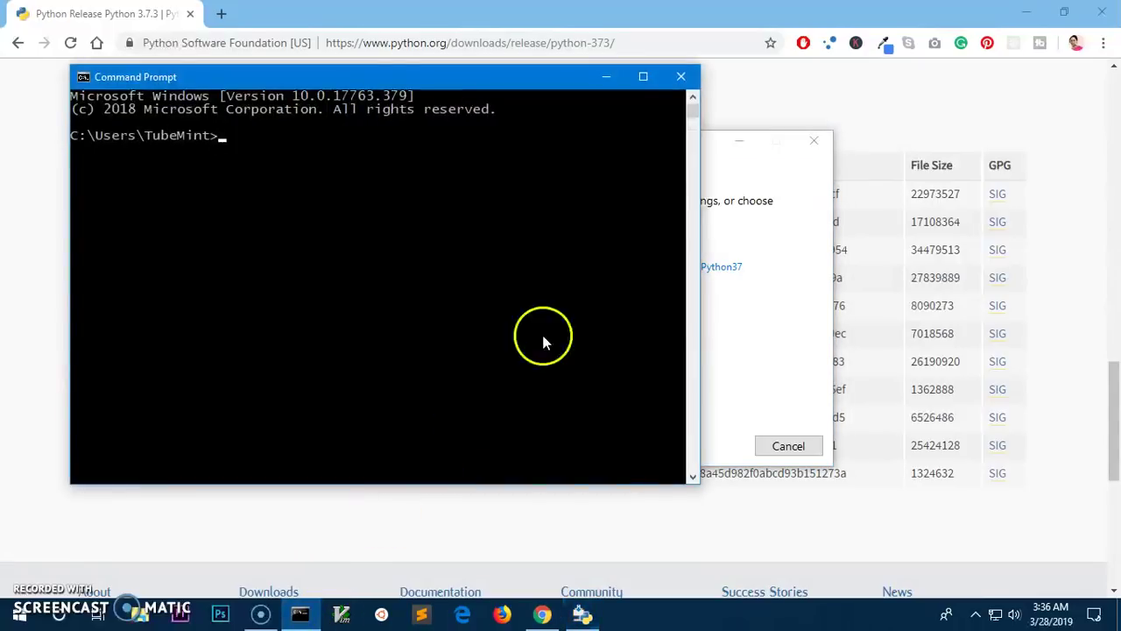
left_click(681, 77)
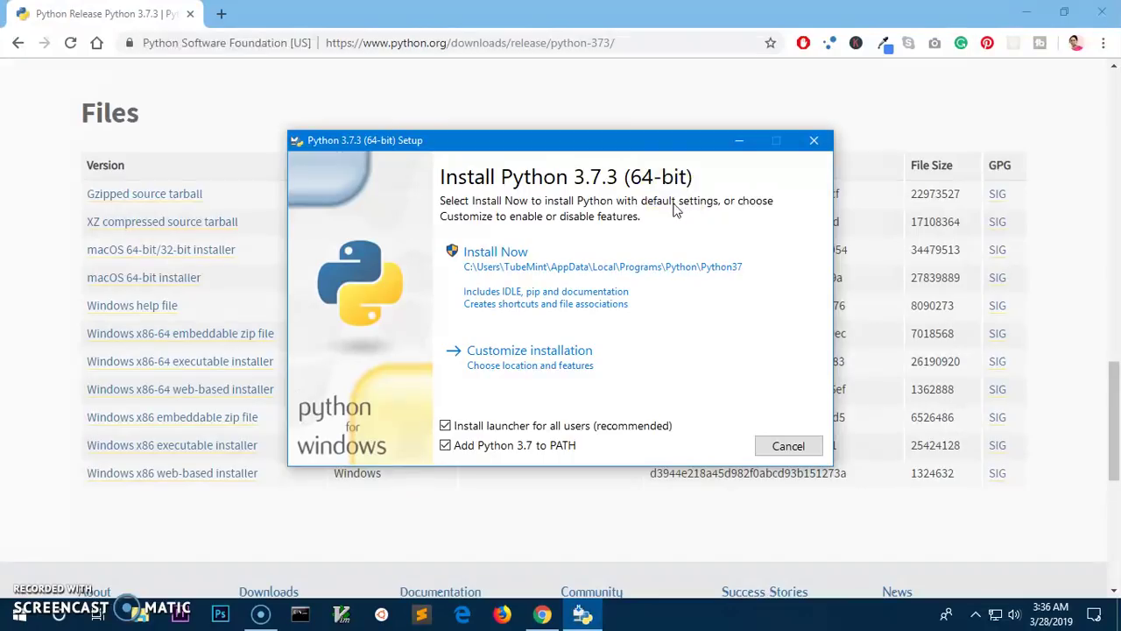
left_click(525, 360)
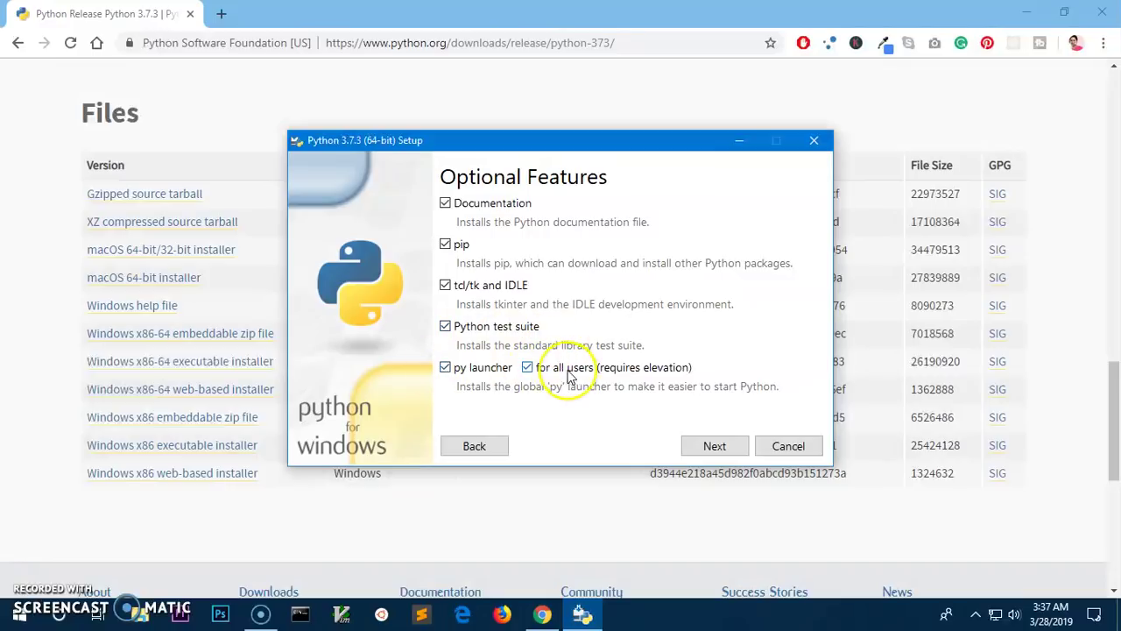
Uncheck Documentation, re-enter Customize installation, and advance to the Advanced Options page
left_click(445, 203)
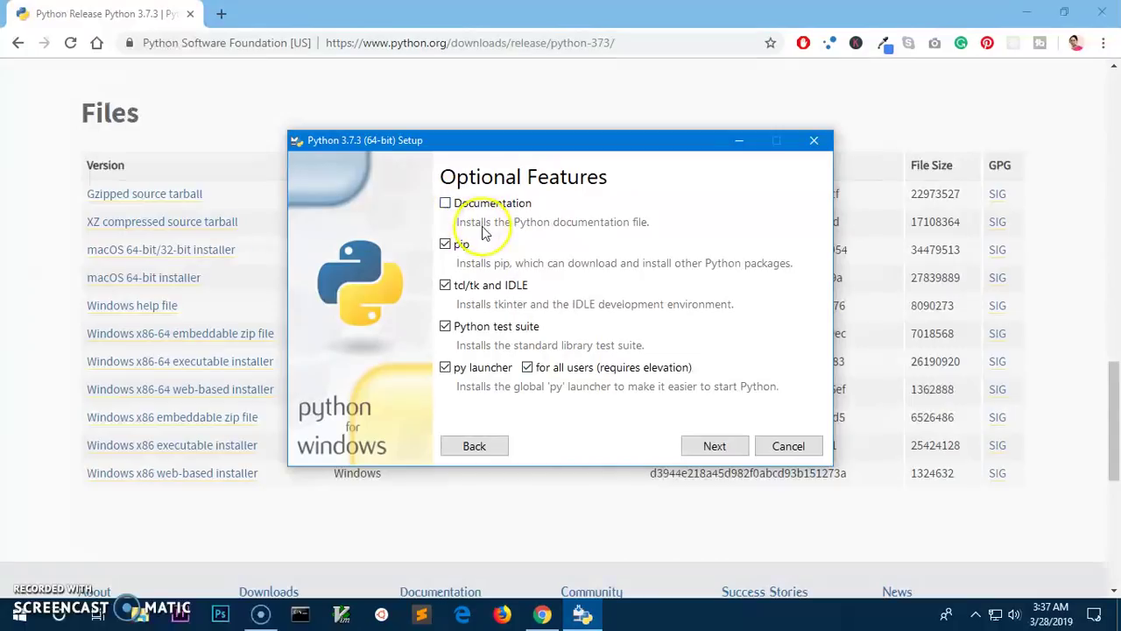
left_click(635, 225)
left_click(664, 224)
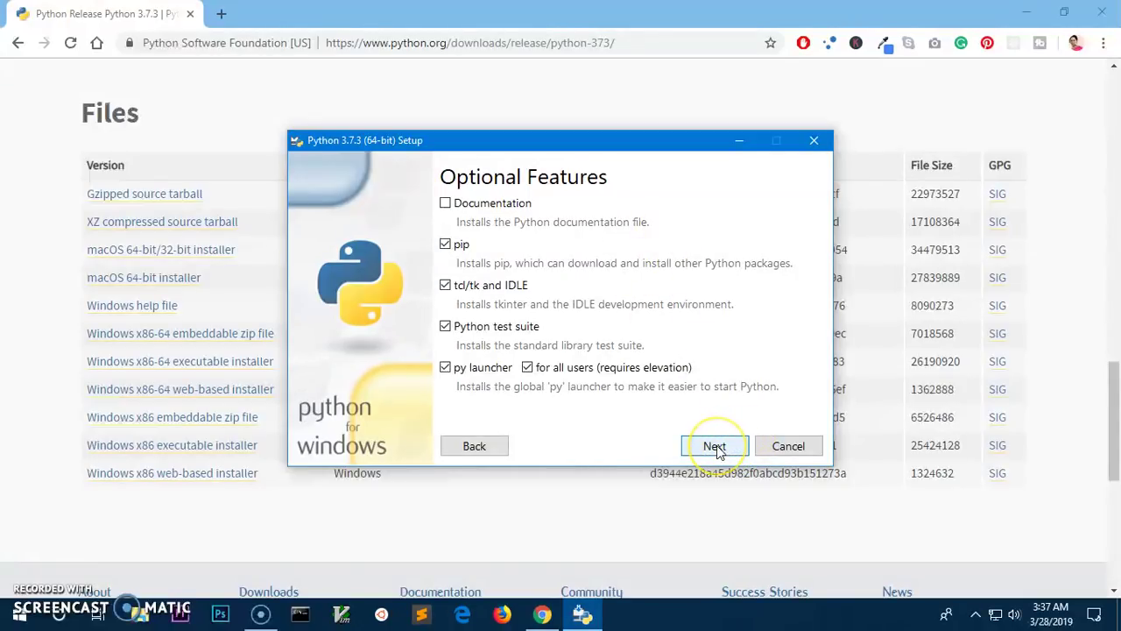
left_click(488, 446)
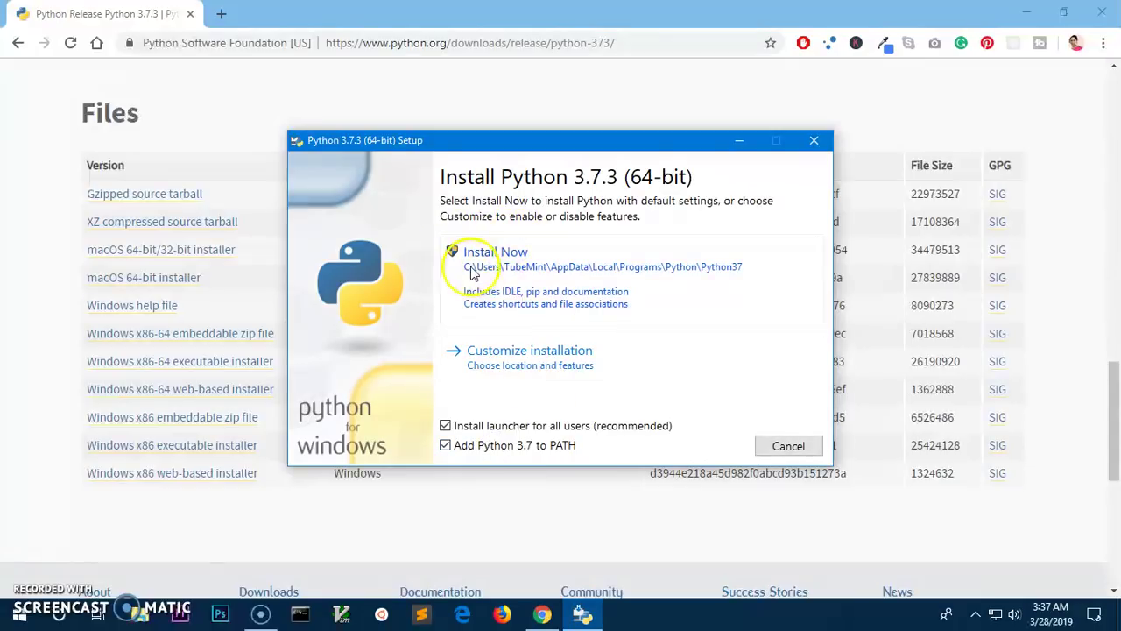
left_click(569, 366)
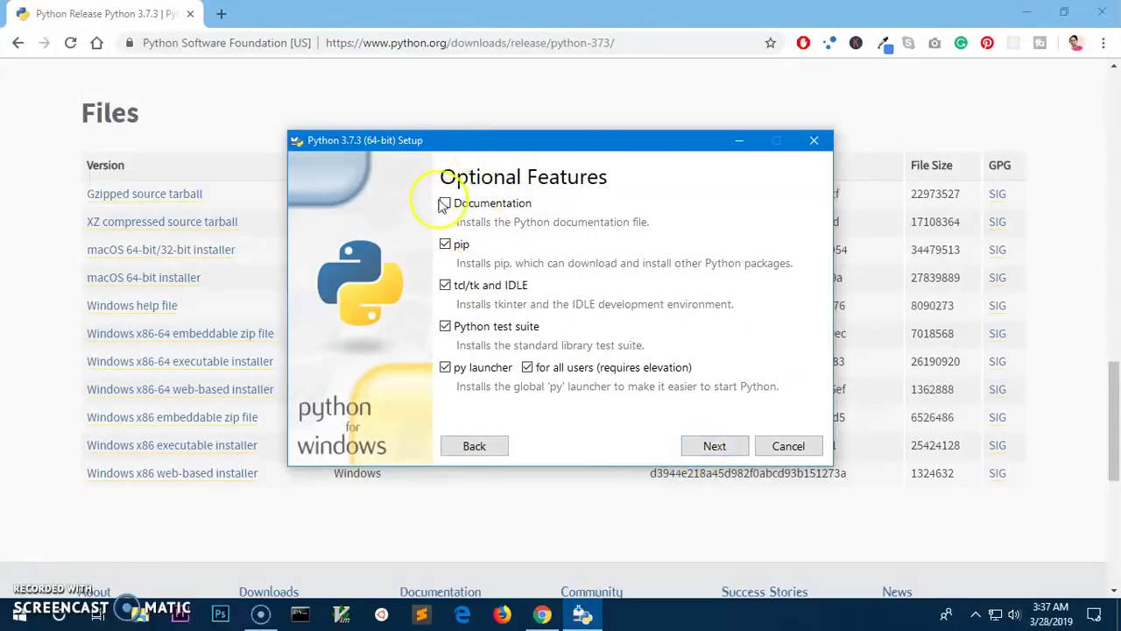
left_click(700, 447)
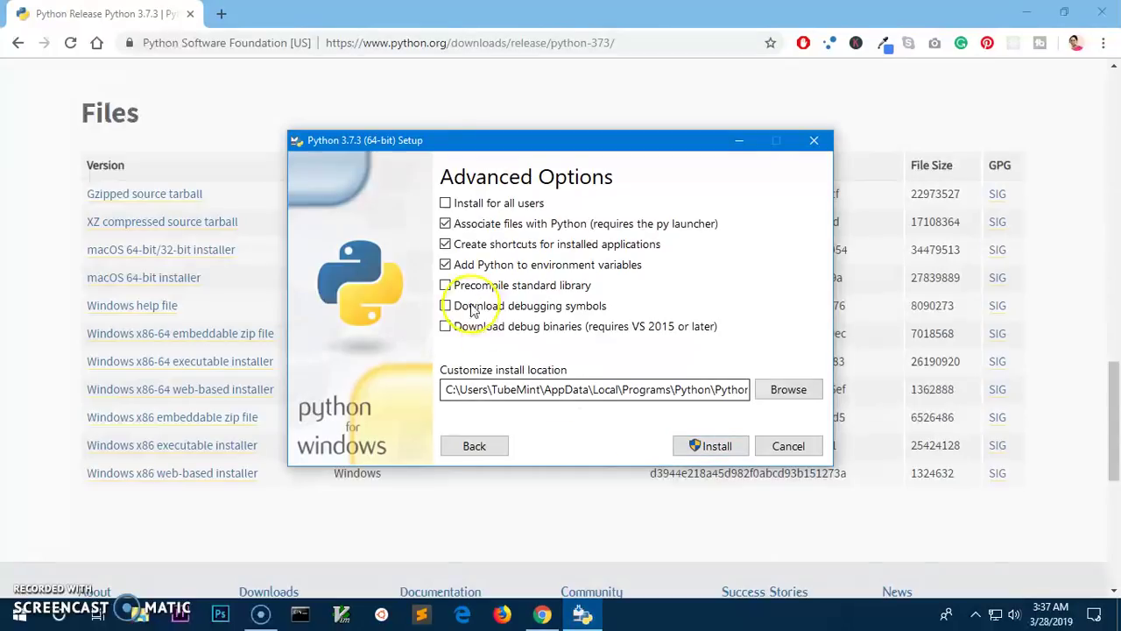
Install Python 3.7.3 and close the installer once it reports Setup was successful
left_click(714, 448)
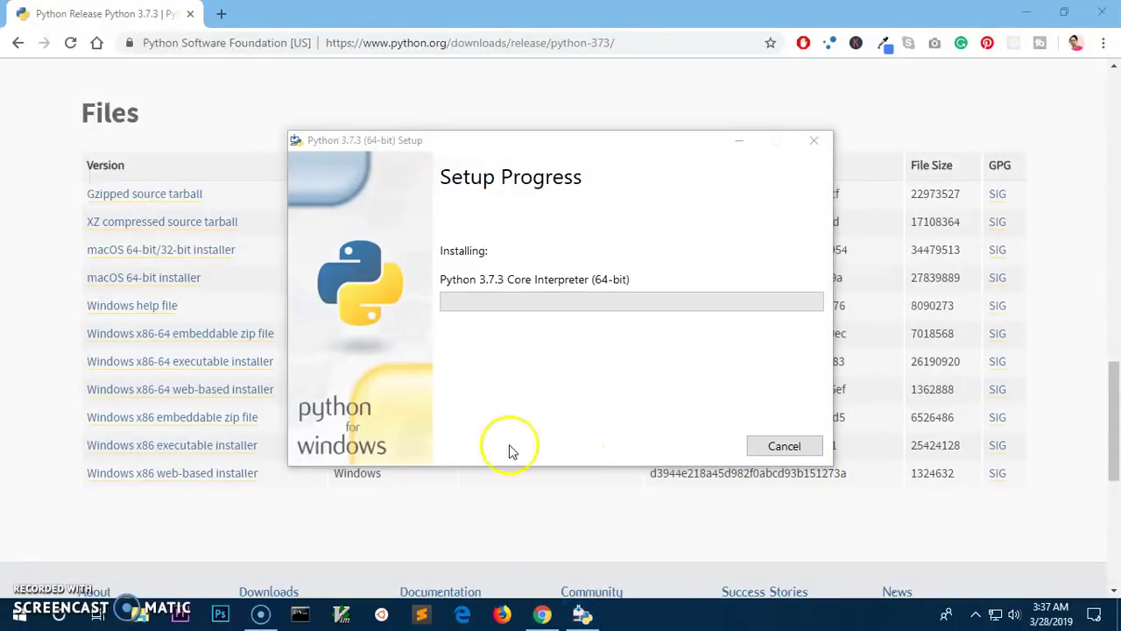
left_click(639, 284)
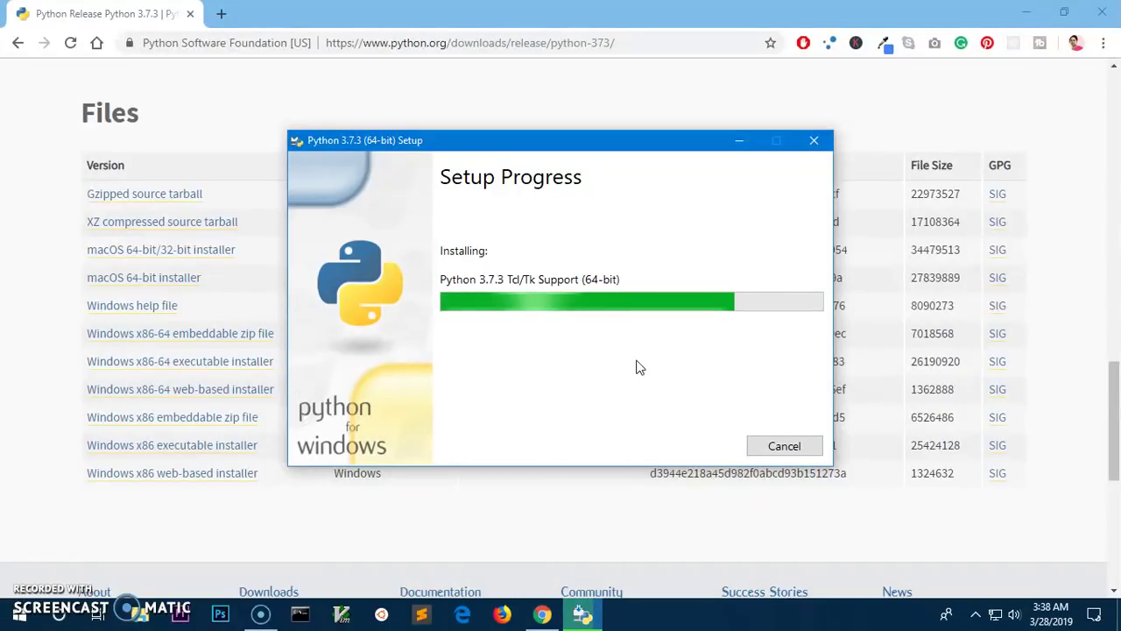
left_click(560, 303)
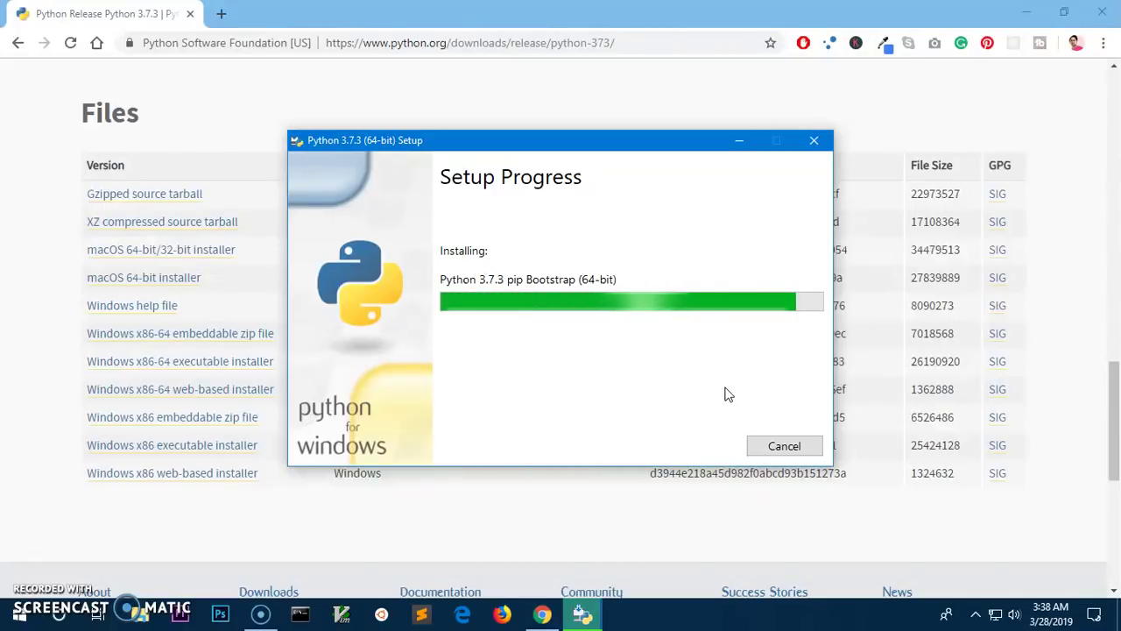
left_click(707, 391)
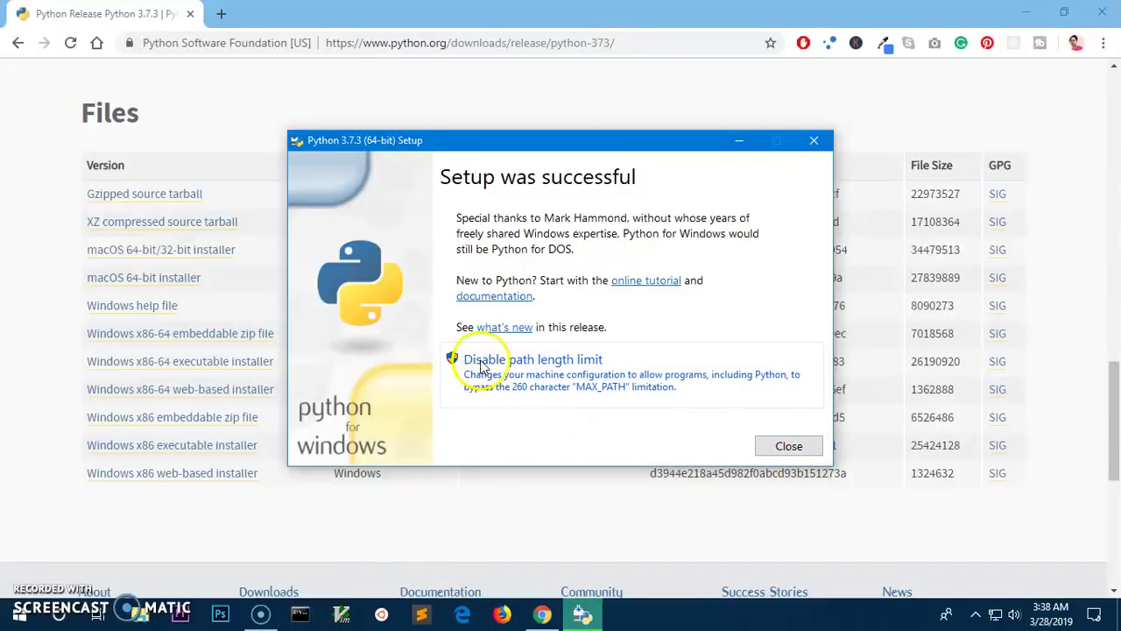
left_click(789, 447)
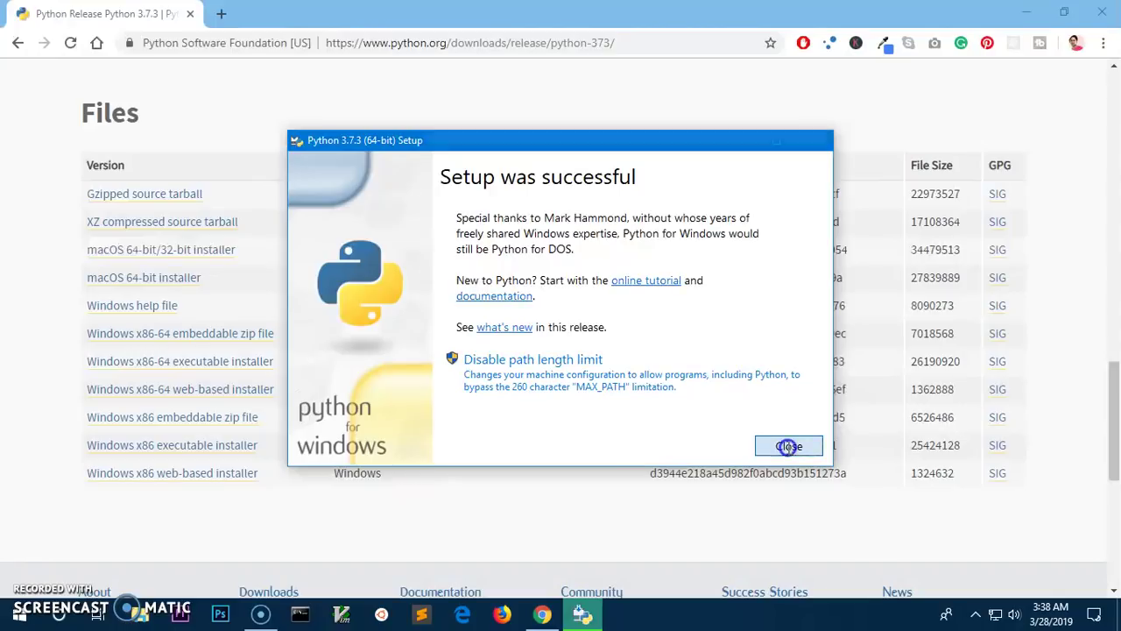
Open Command Prompt and check the installed version with python -V
left_click(299, 613)
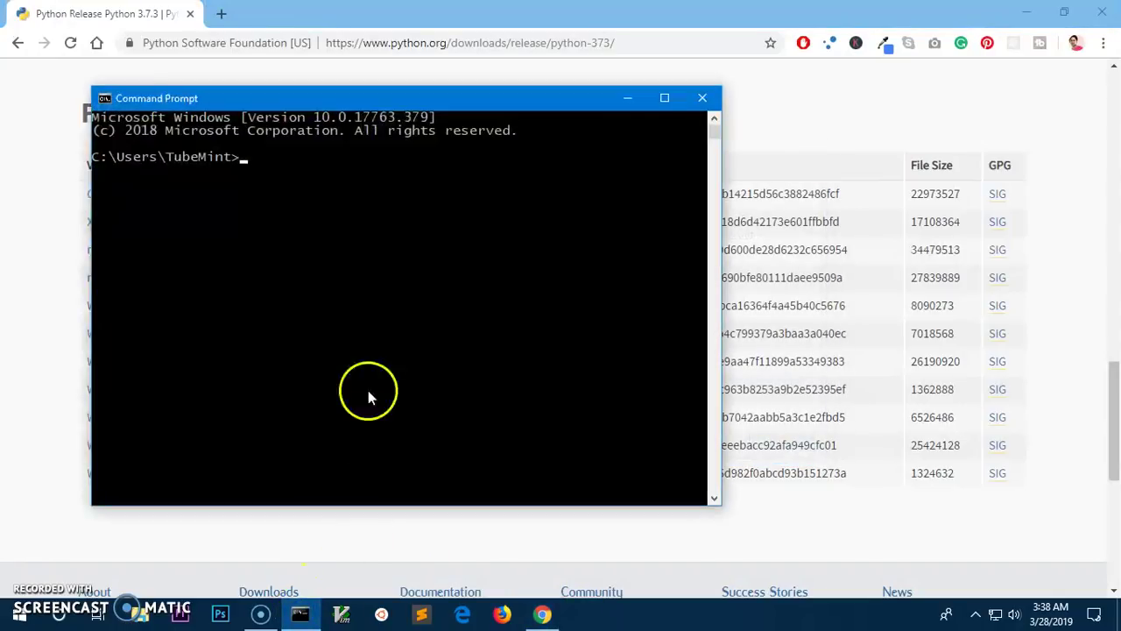
left_click_drag(320, 102, 571, 159)
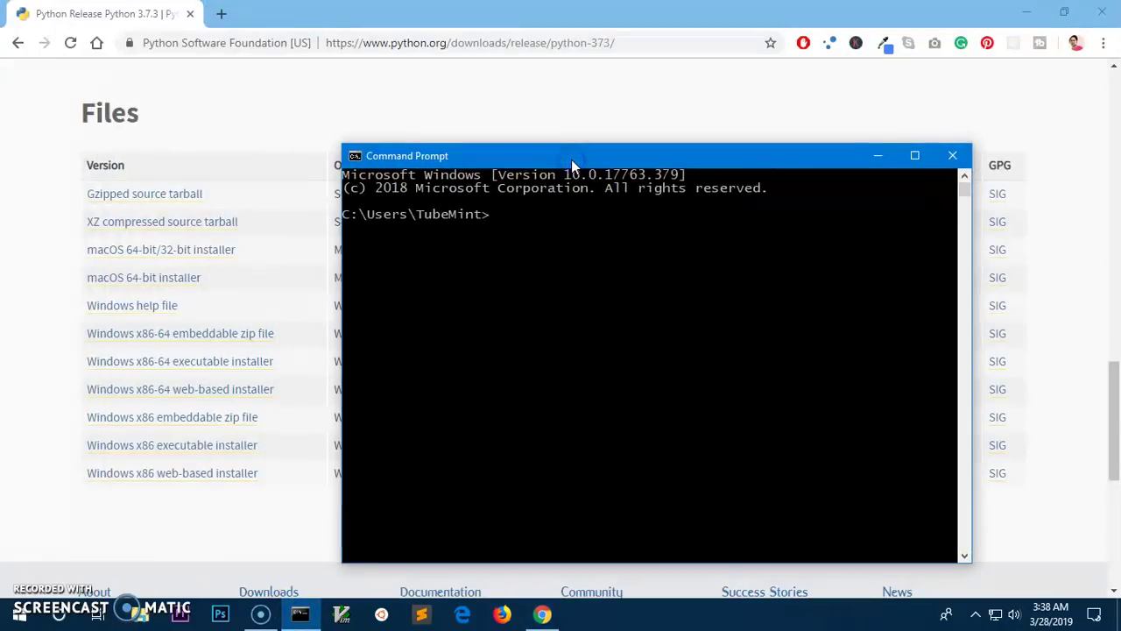
type("python -V")
key("Return")
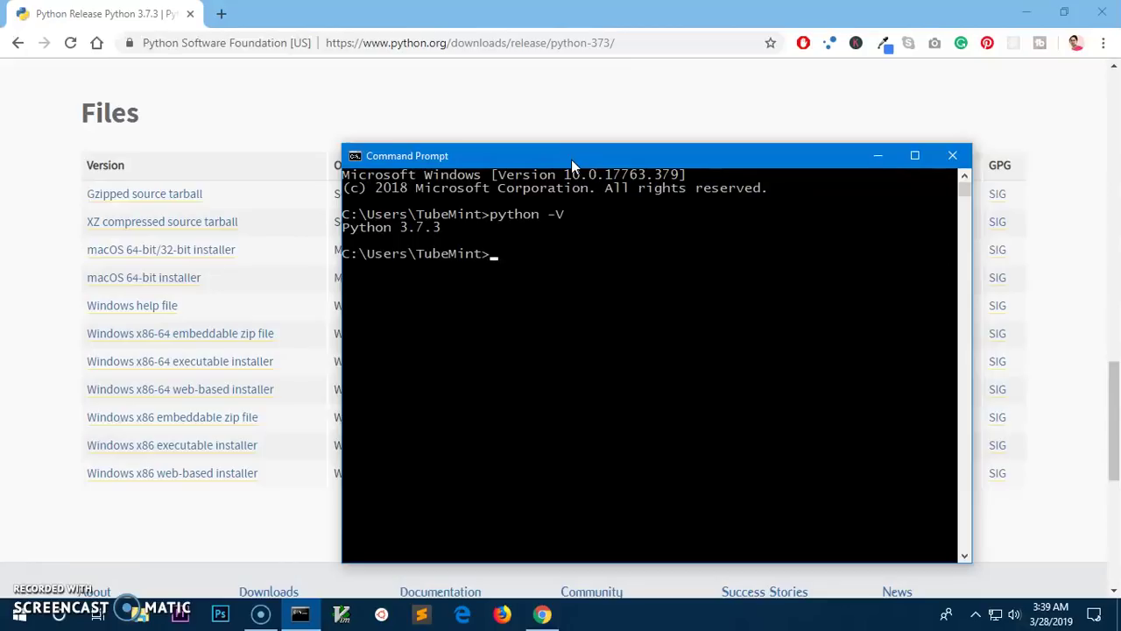
Start the python interpreter and run print("Hello python")
type("python")
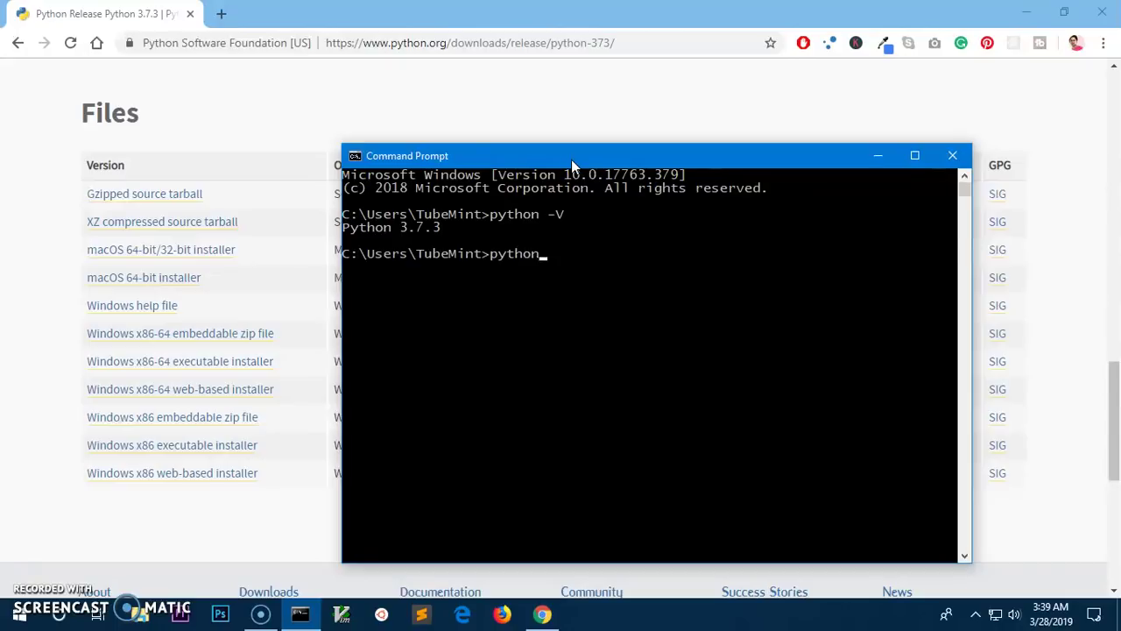
key("Return")
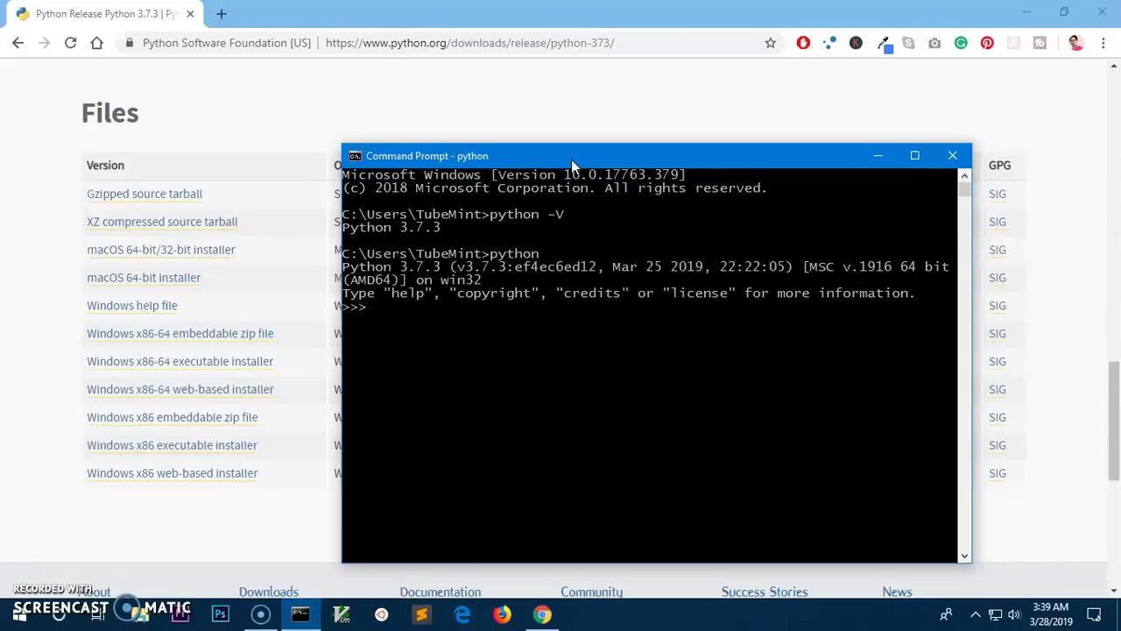
type("print")
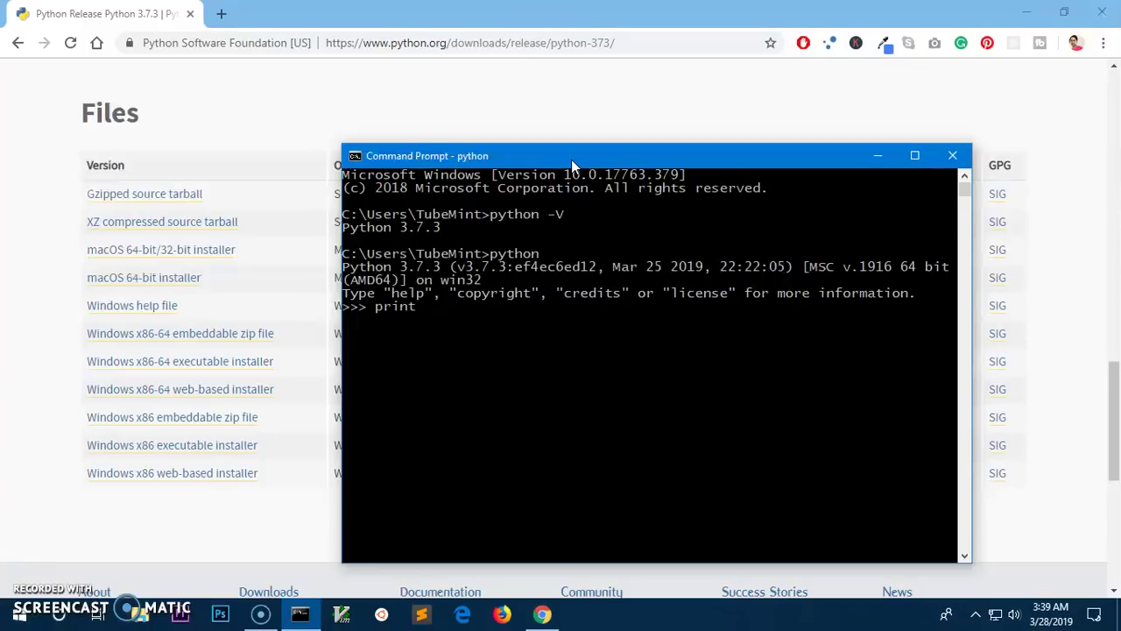
type("(\"Hello Py")
key("BackSpace")
key("BackSpace")
type("python")
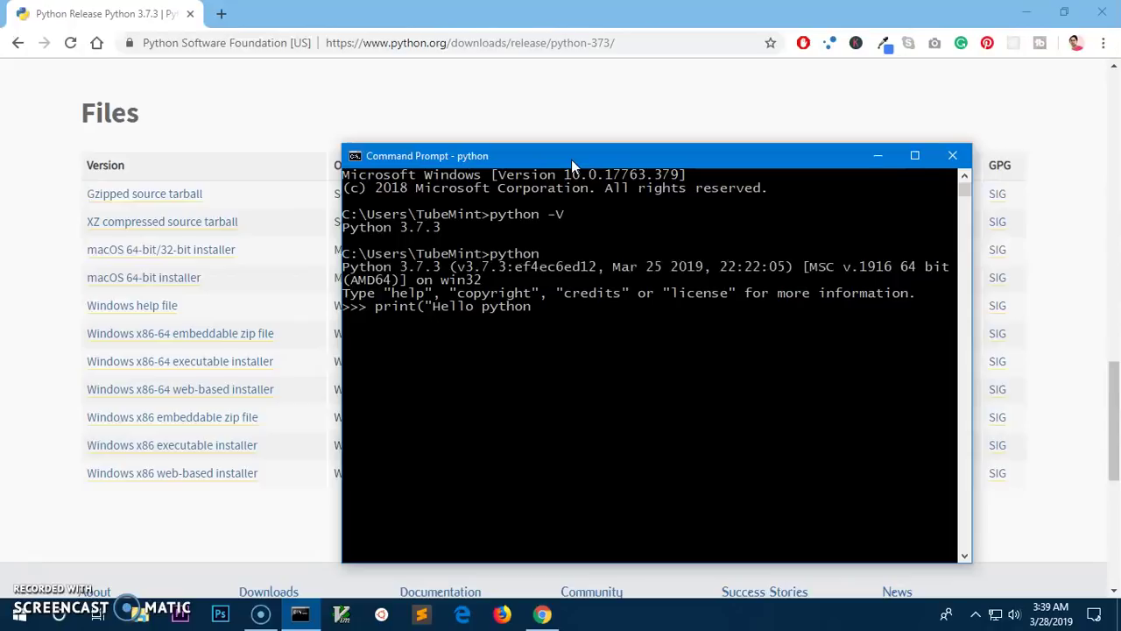
type("\")")
key("Return")
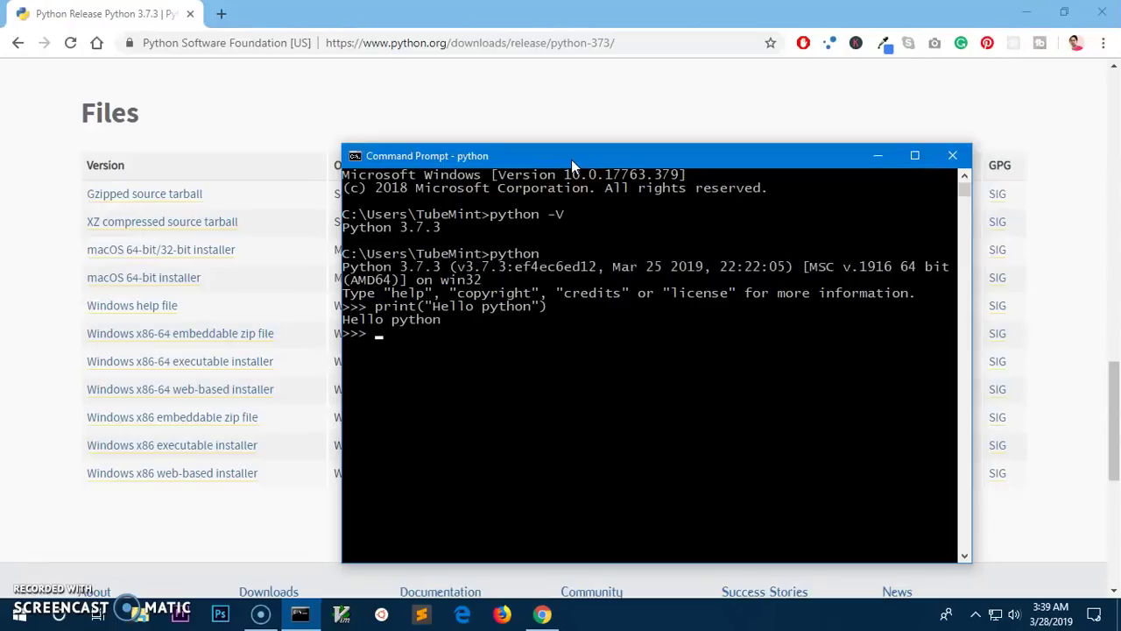
Leave the interpreter with exit() and clear the console with cls
type("exit")
key("Return")
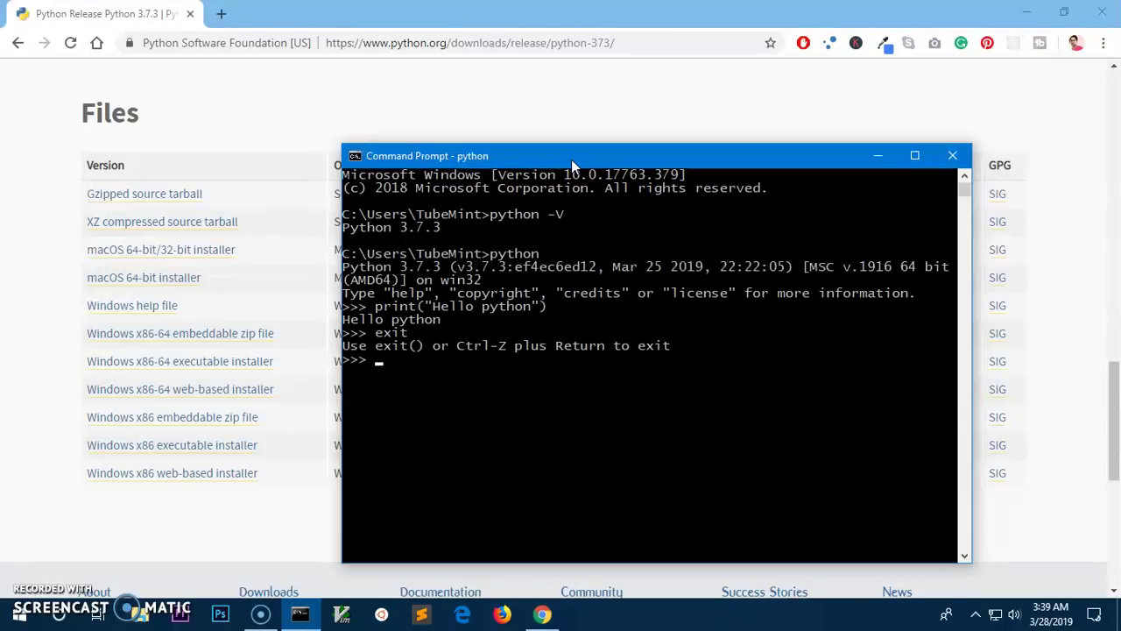
type("exit()")
key("Return")
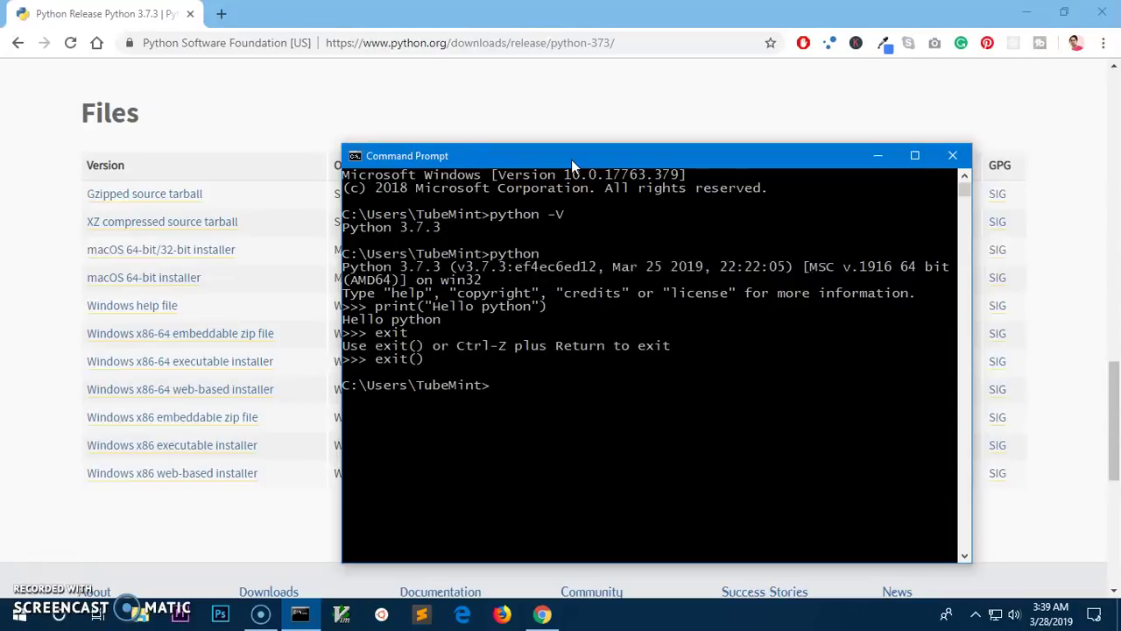
type("cls")
key("Return")
type("pip")
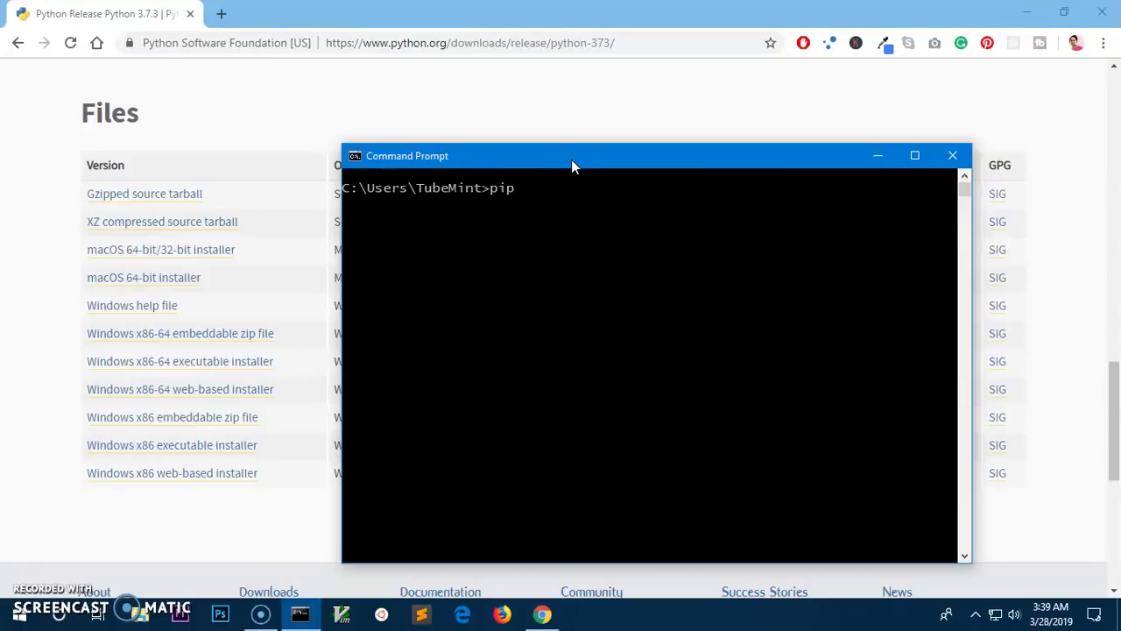
type(" list")
Run pip list and highlight its output showing pip 19.0.3, setuptools 40.8.0, virtualenv 16.4.3 and wheel 0.33.1
key("Return")
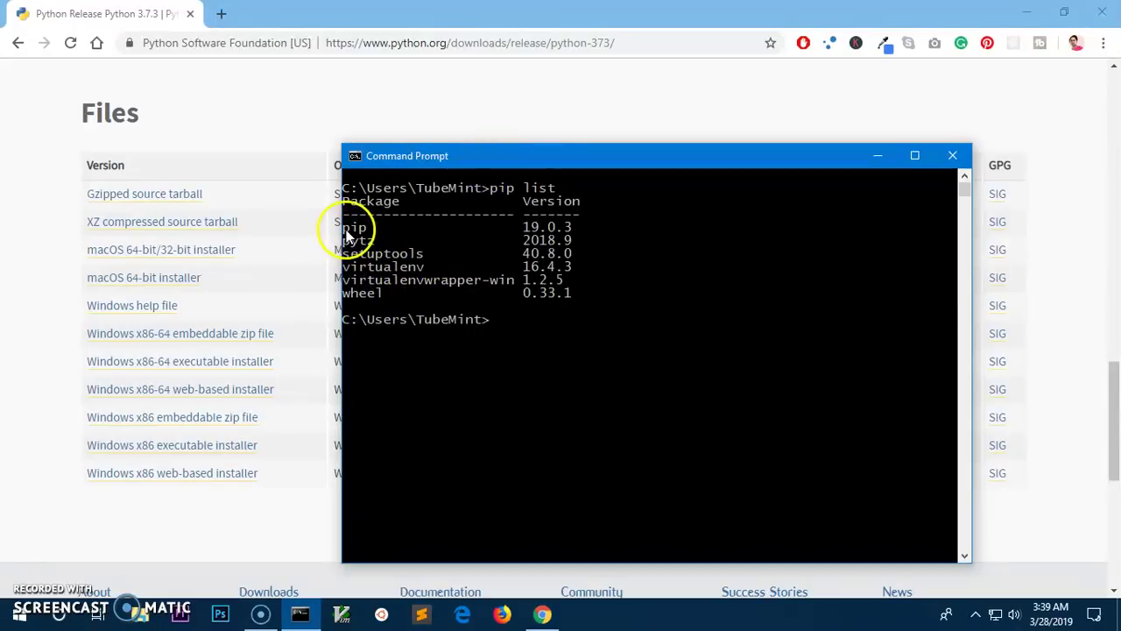
left_click_drag(342, 226, 585, 235)
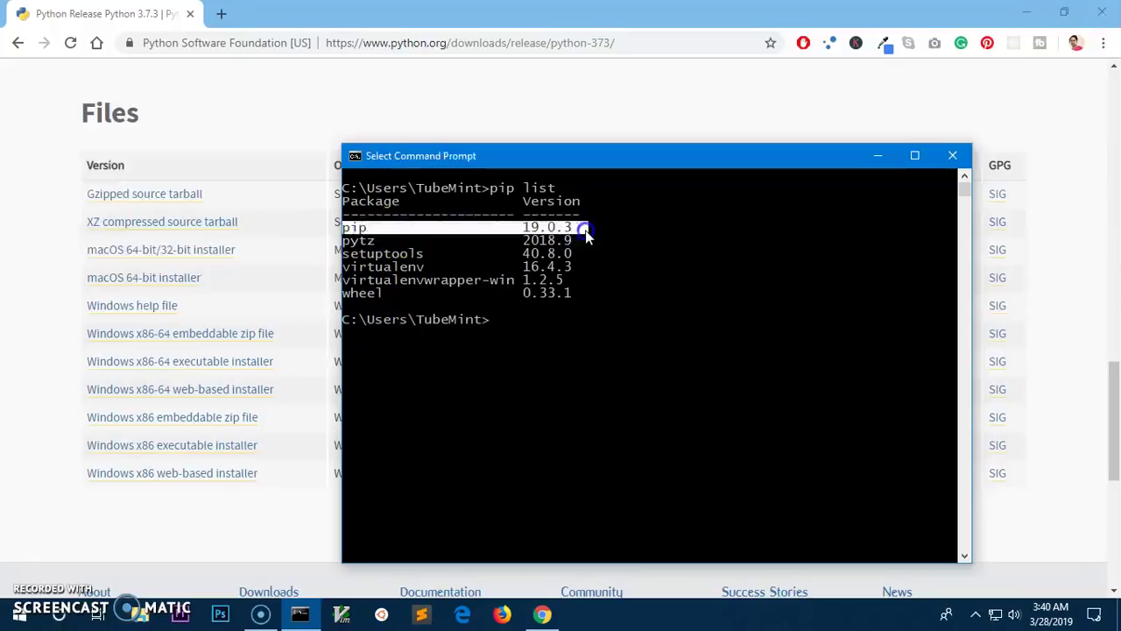
right_click(585, 231)
left_click_drag(341, 238, 580, 291)
left_click(581, 294)
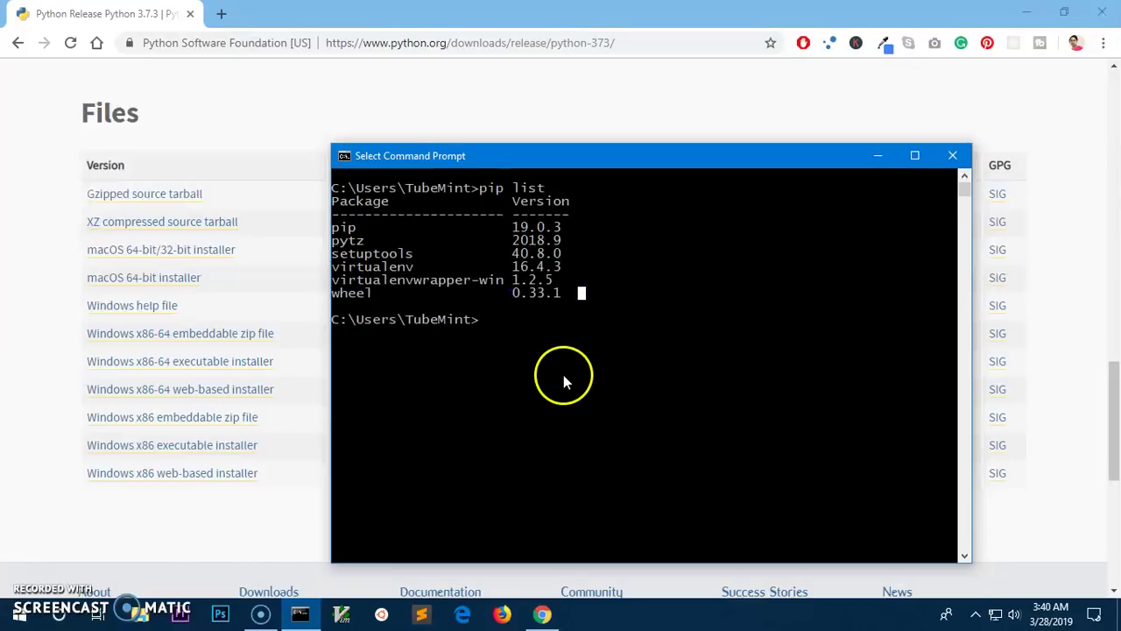
left_click_drag(517, 351, 321, 200)
left_click(458, 227)
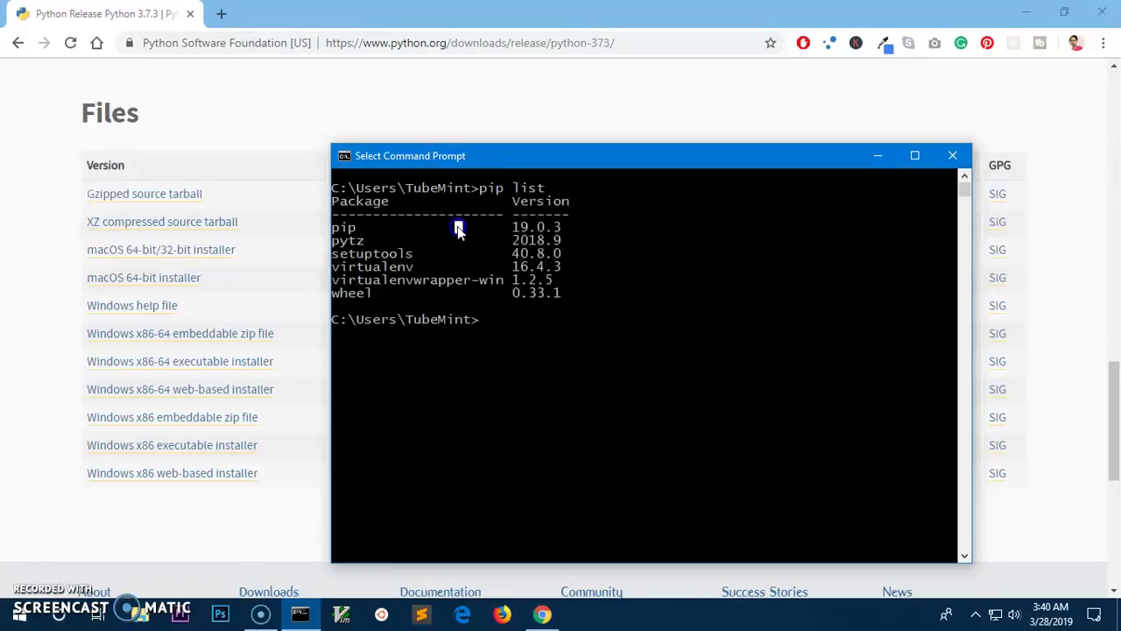
left_click_drag(569, 346, 333, 182)
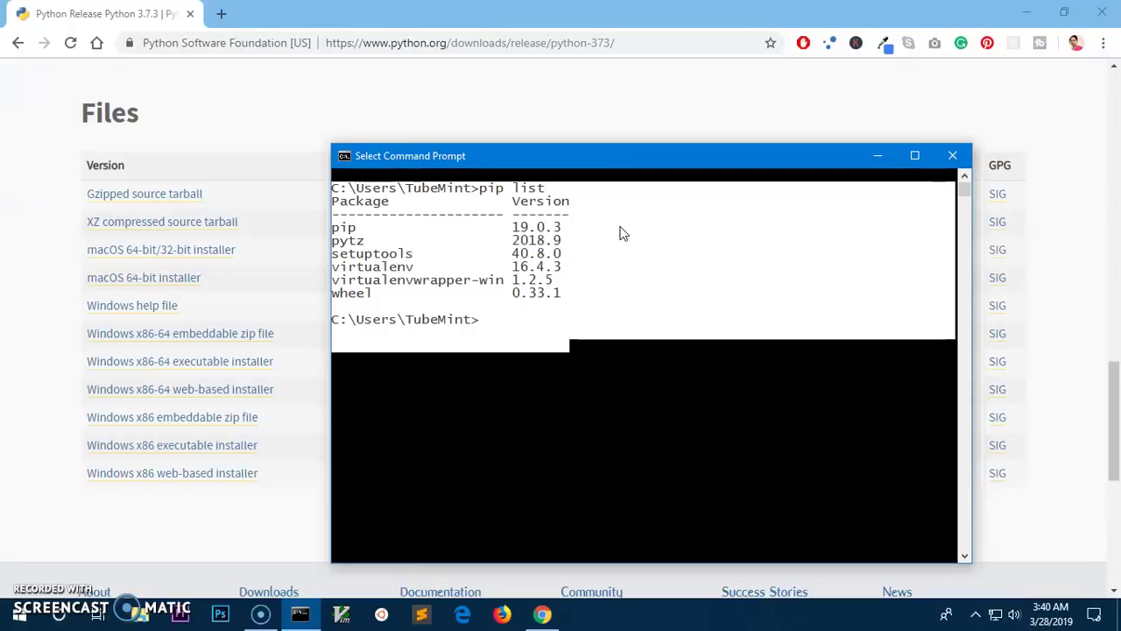
left_click(380, 399)
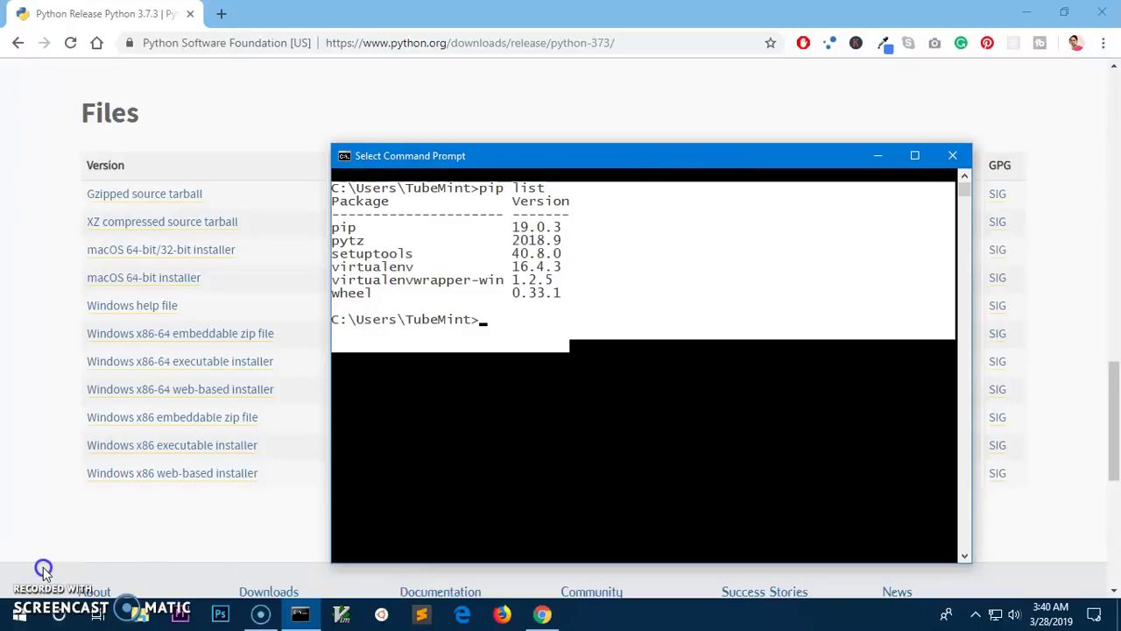